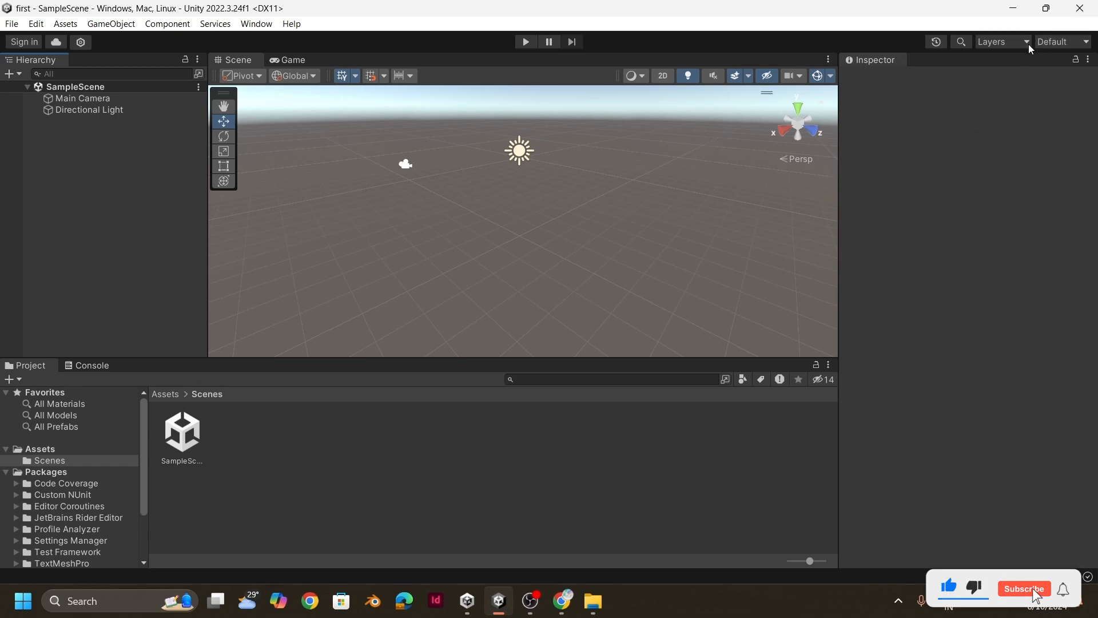
# Try the Default, 2 by 3 and Tall editor layouts in turn.
pyautogui.click(1059, 41)
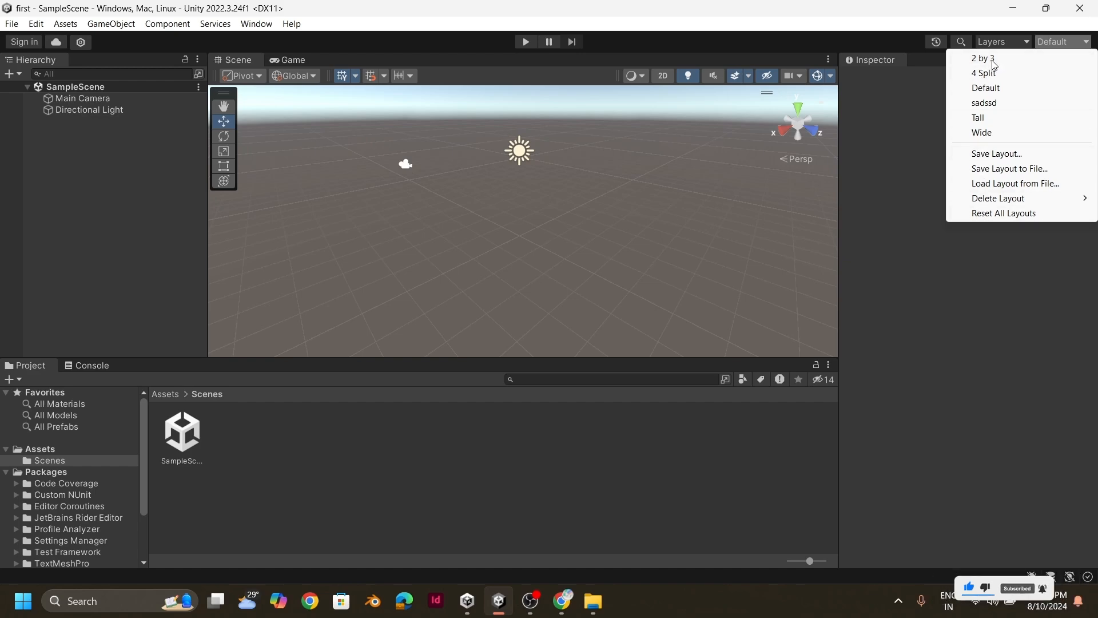
pyautogui.click(983, 89)
pyautogui.click(1061, 39)
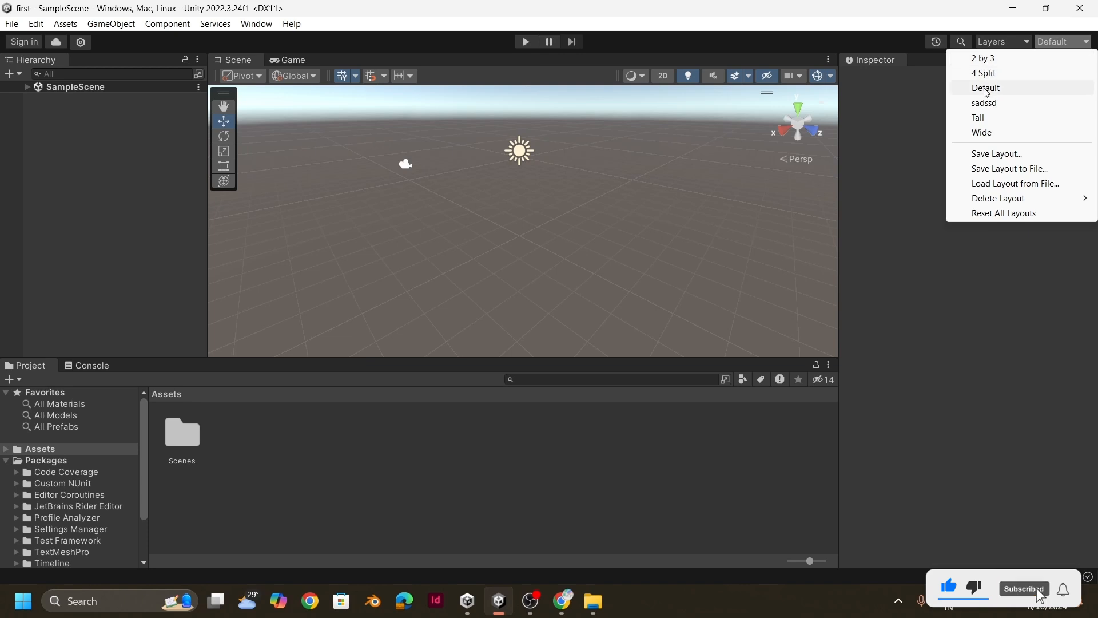
pyautogui.click(982, 58)
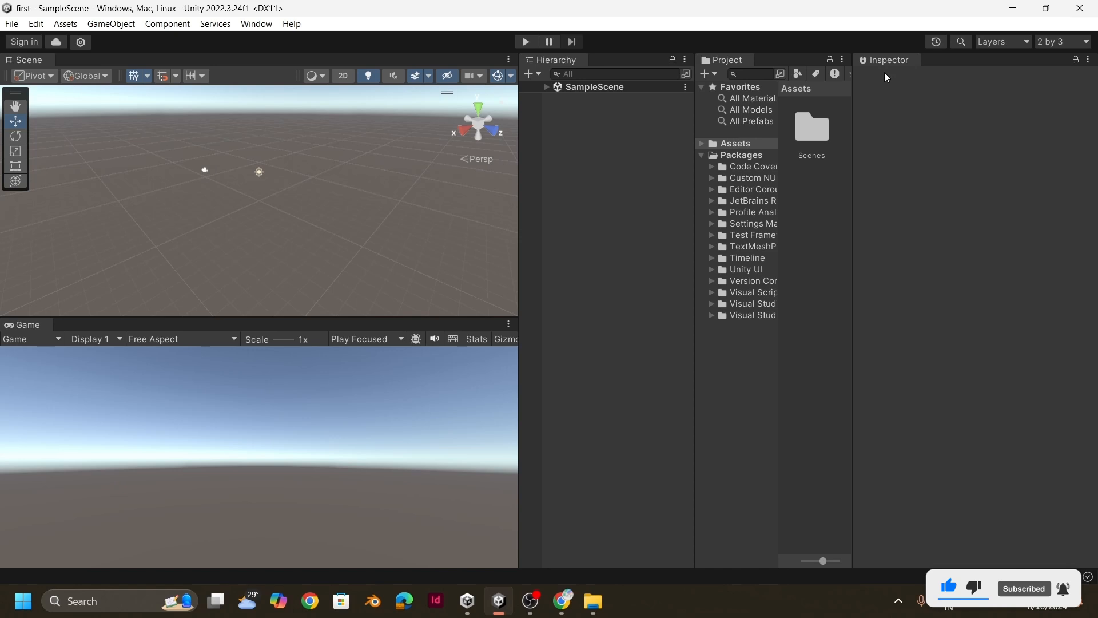
pyautogui.click(1060, 42)
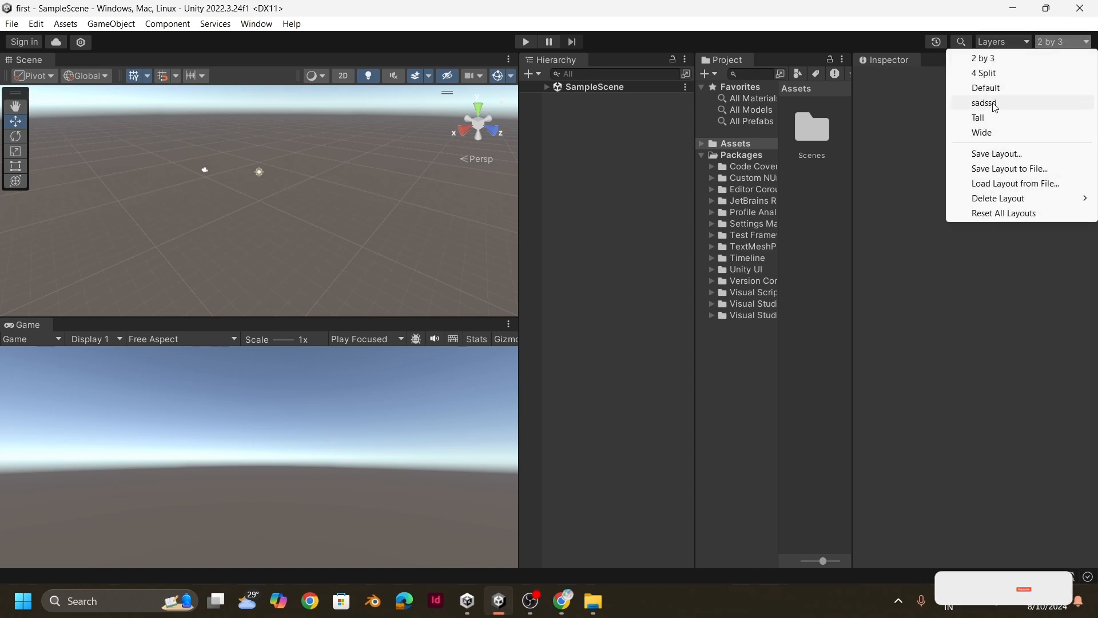
pyautogui.click(985, 122)
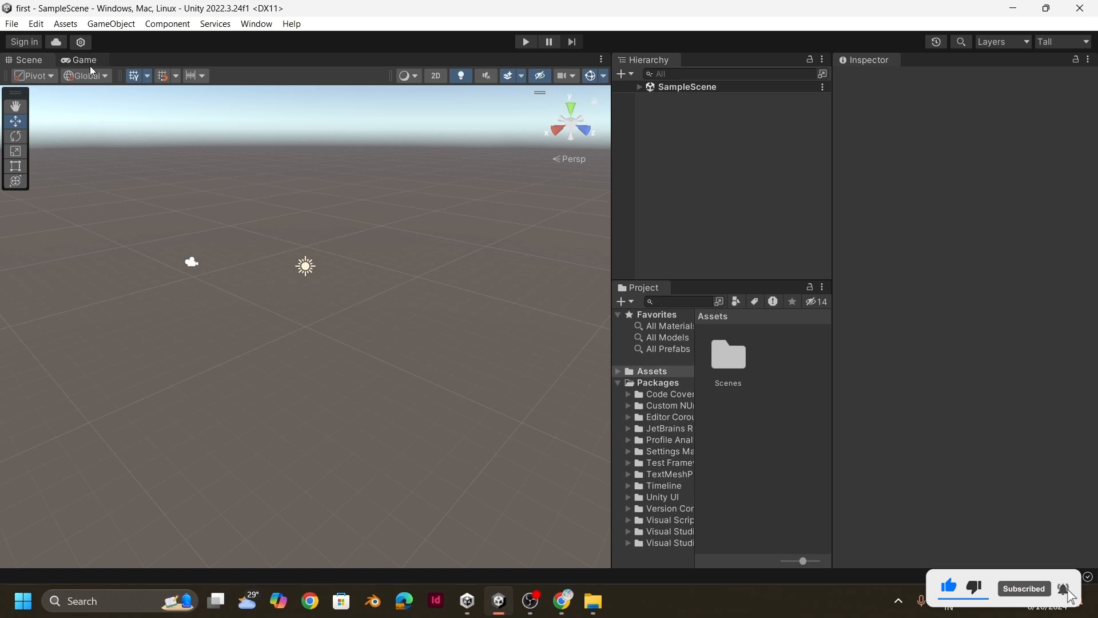
# Compare the Scene and Game views by alternating between them, ending on the Game view.
pyautogui.click(78, 60)
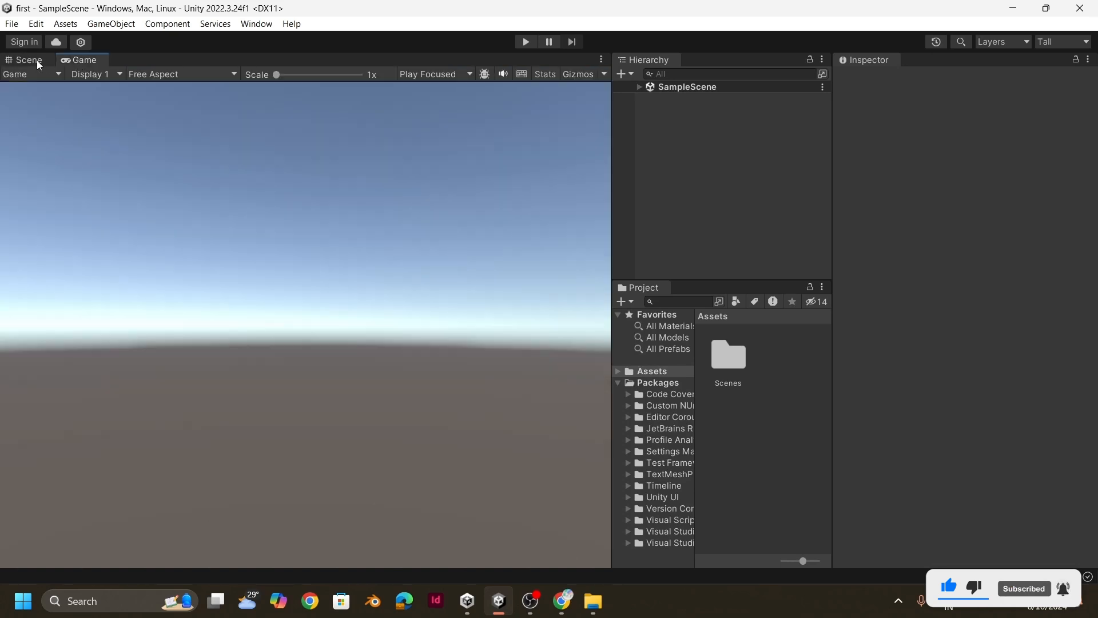
pyautogui.click(36, 60)
pyautogui.click(78, 60)
pyautogui.click(46, 59)
pyautogui.click(78, 60)
pyautogui.click(46, 59)
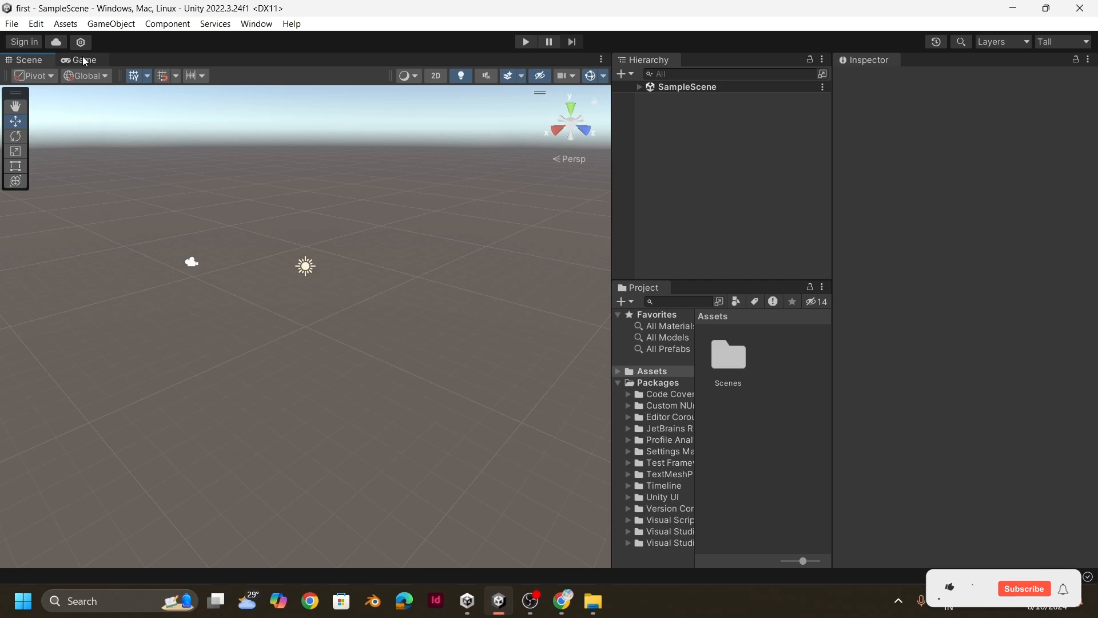
pyautogui.click(82, 59)
pyautogui.click(41, 59)
pyautogui.click(85, 59)
pyautogui.click(39, 59)
pyautogui.click(79, 60)
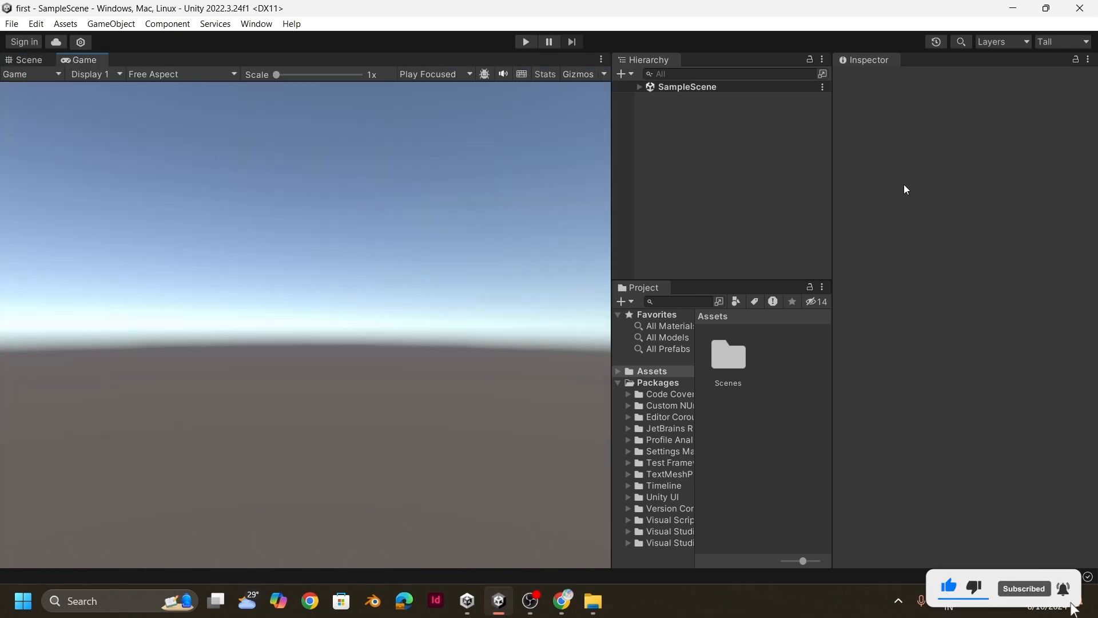
# Apply the Wide layout and dock the Hierarchy above the Inspector and the Project window below it.
pyautogui.click(1058, 42)
pyautogui.click(981, 132)
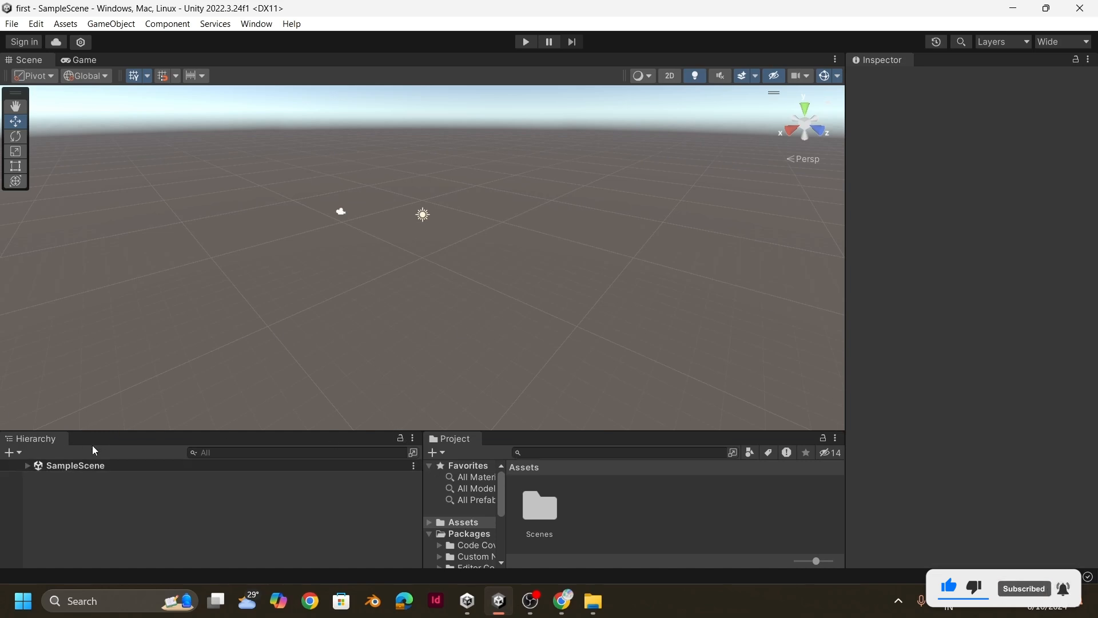
pyautogui.click(1063, 41)
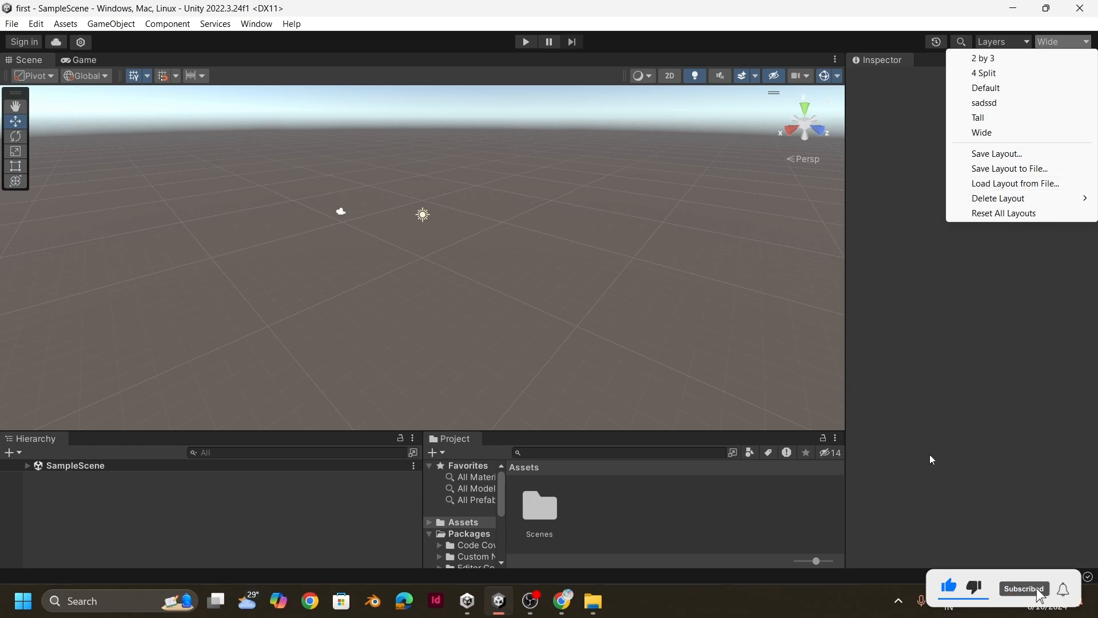
pyautogui.click(21, 446)
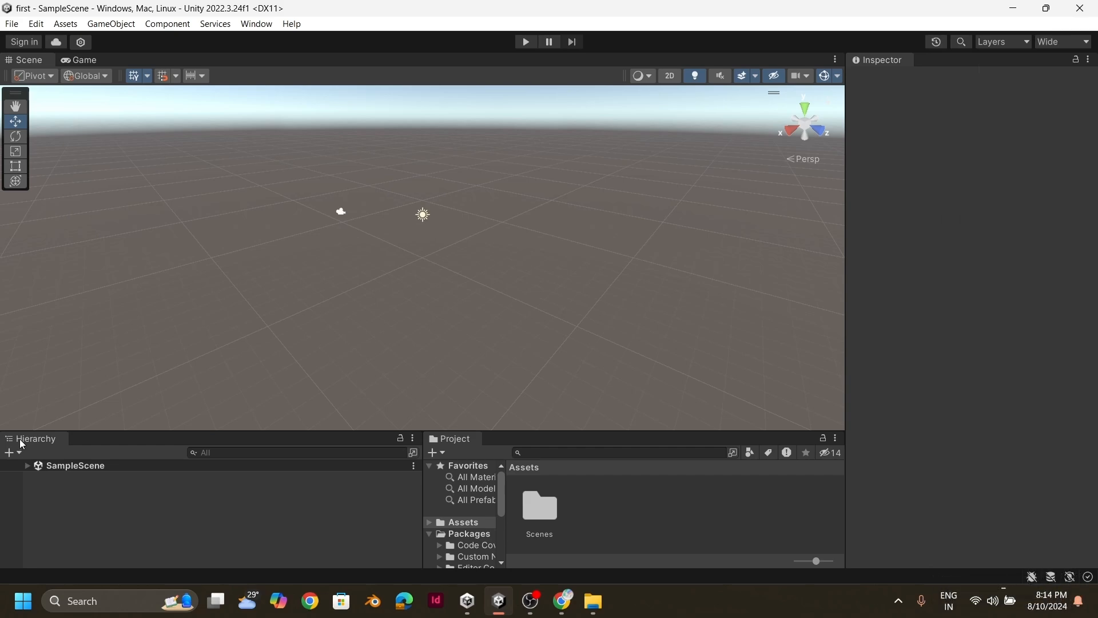
pyautogui.moveTo(22, 447); pyautogui.dragTo(908, 205)
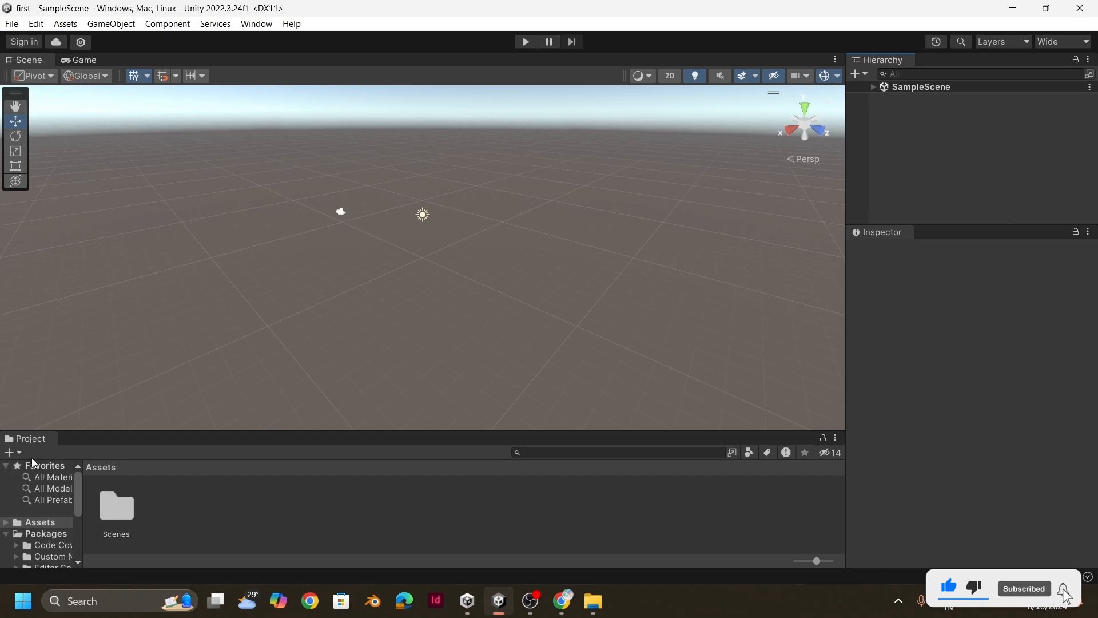
pyautogui.moveTo(25, 442); pyautogui.dragTo(898, 468)
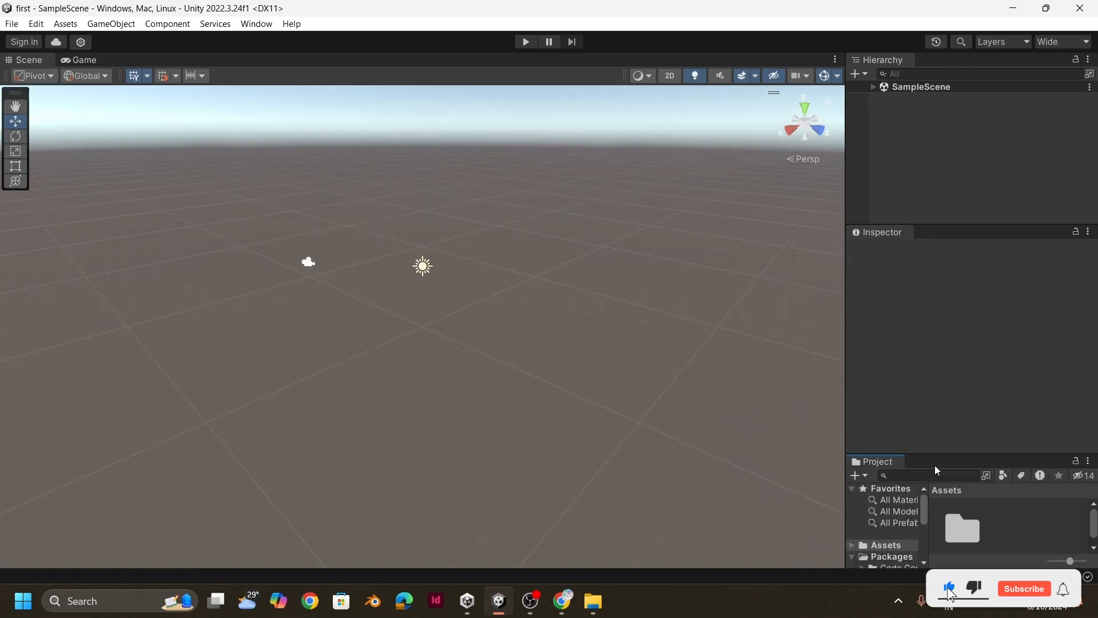
# Save the customized window arrangement as a new layout named "Save".
pyautogui.click(1059, 41)
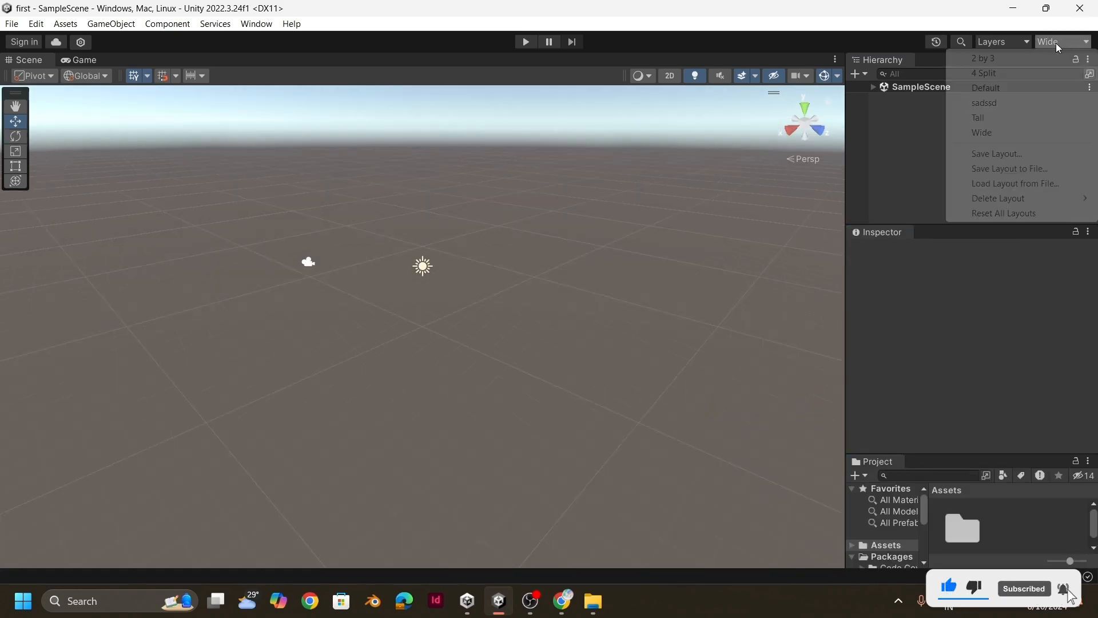
pyautogui.click(977, 154)
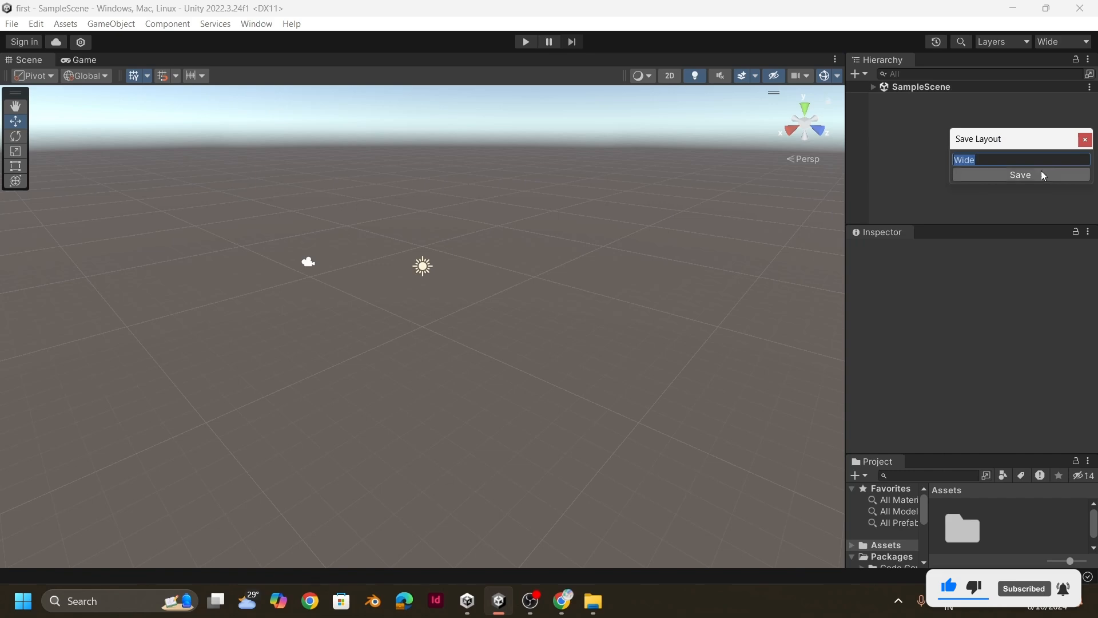
pyautogui.write('Save')
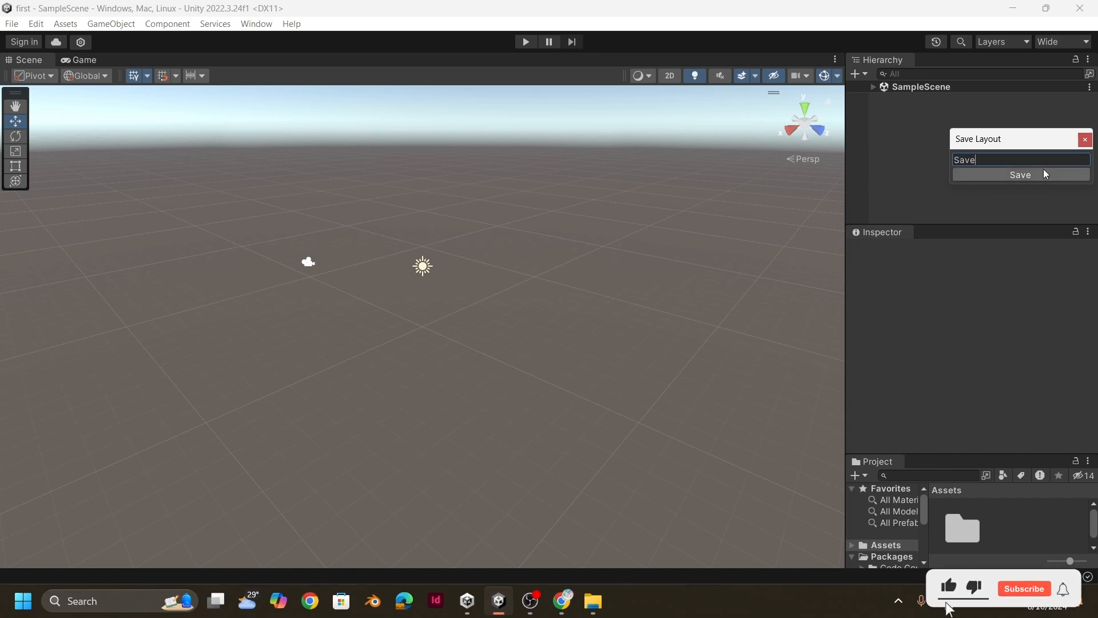
pyautogui.click(1045, 170)
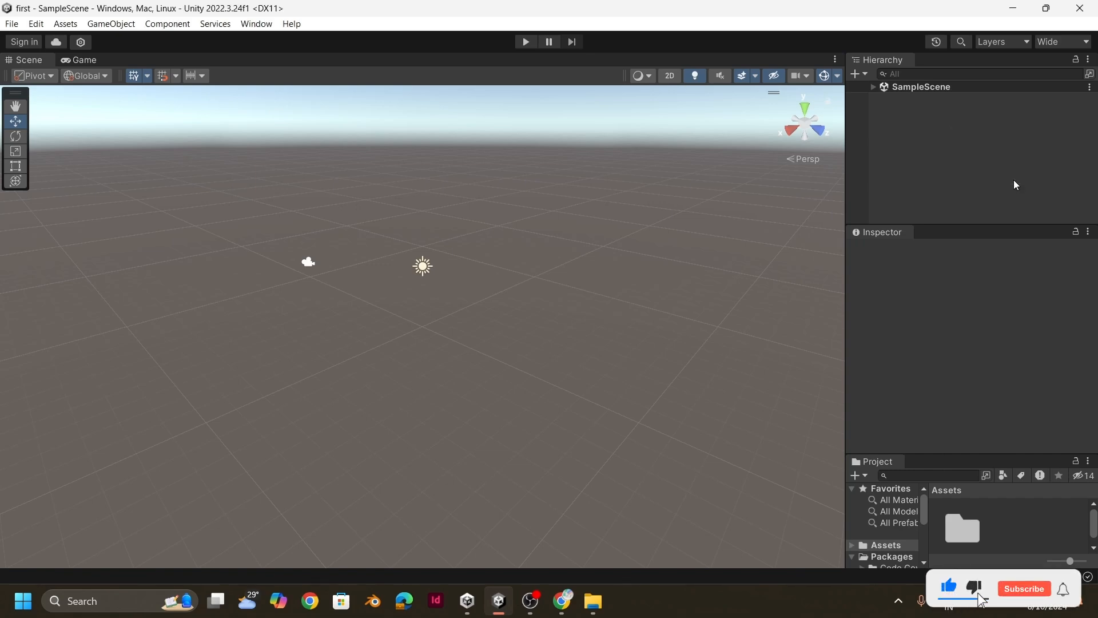
# Alternate between the saved "Save" layout and the Default layout, ending on Default.
pyautogui.click(1064, 41)
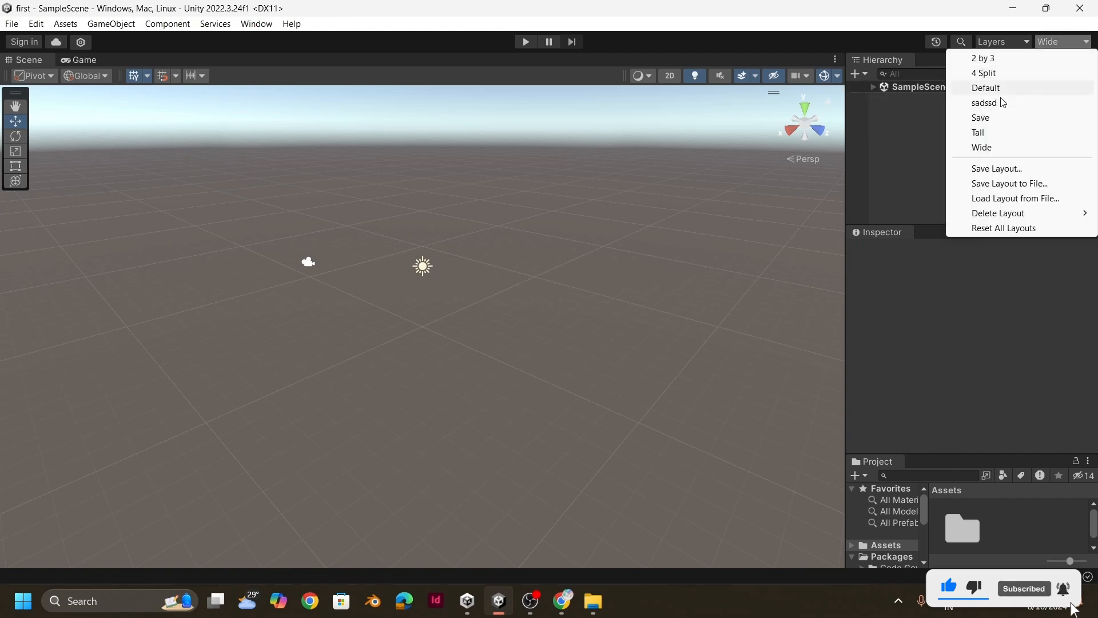
pyautogui.click(980, 117)
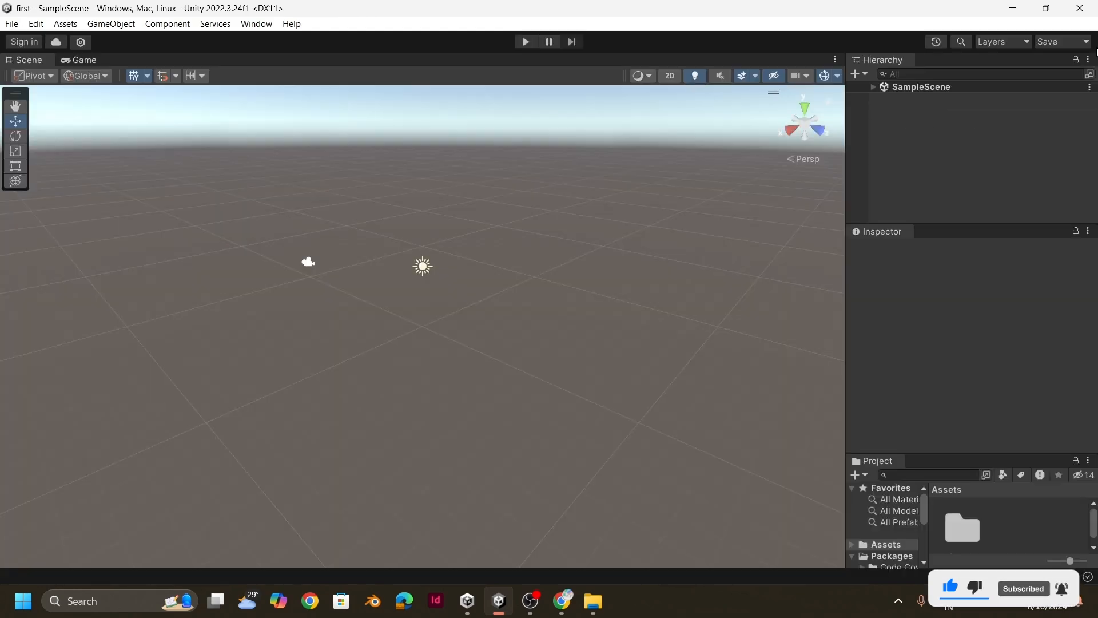
pyautogui.click(1064, 41)
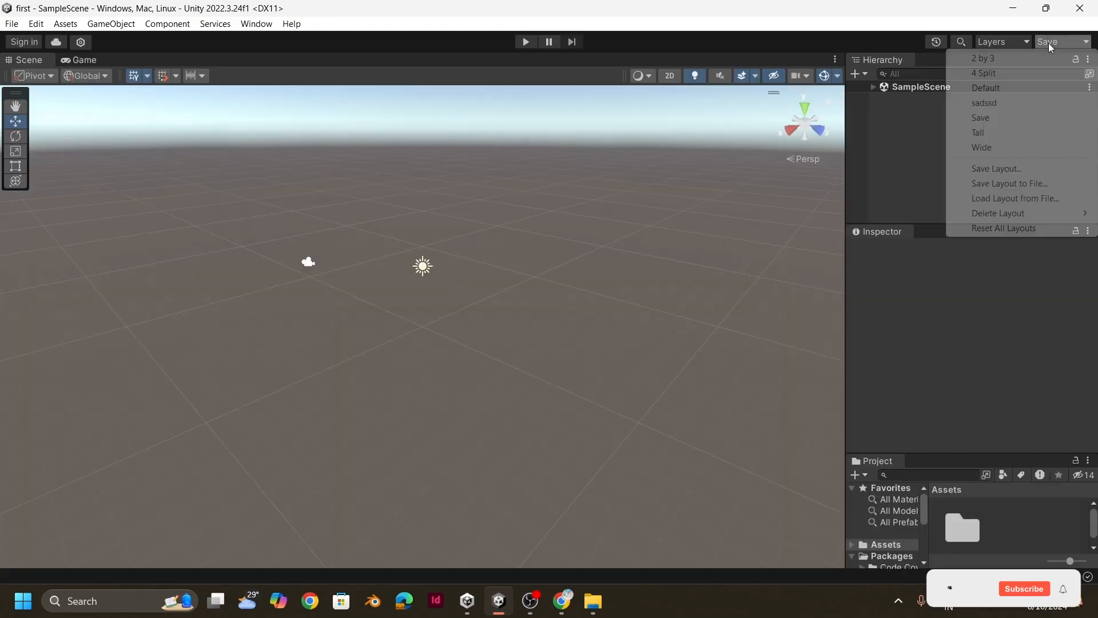
pyautogui.click(979, 86)
pyautogui.click(1087, 43)
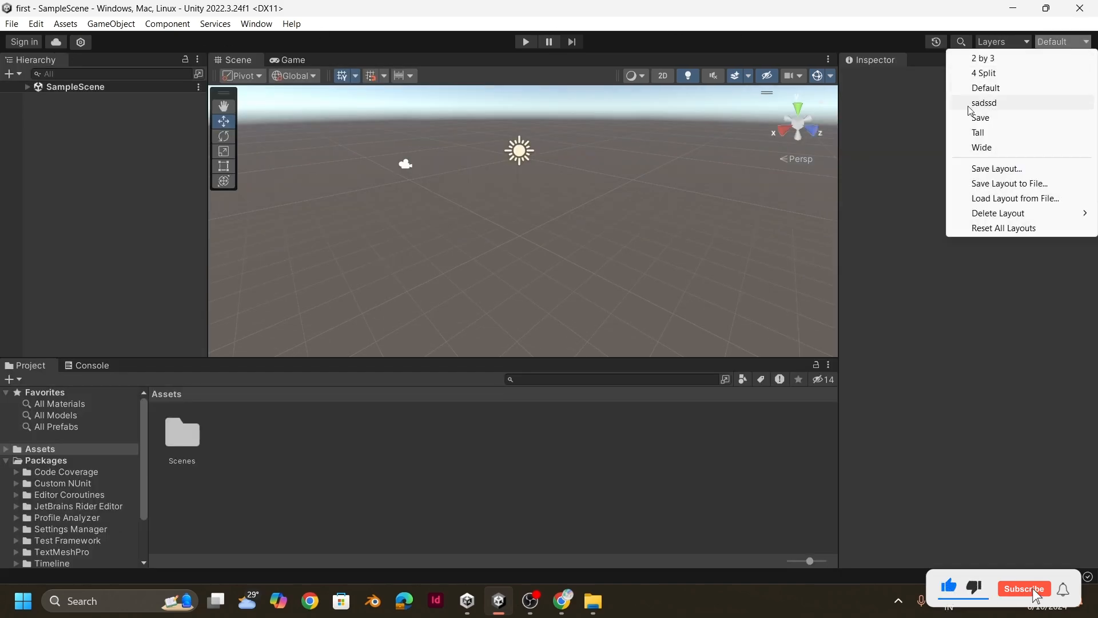
pyautogui.click(970, 117)
pyautogui.click(1039, 44)
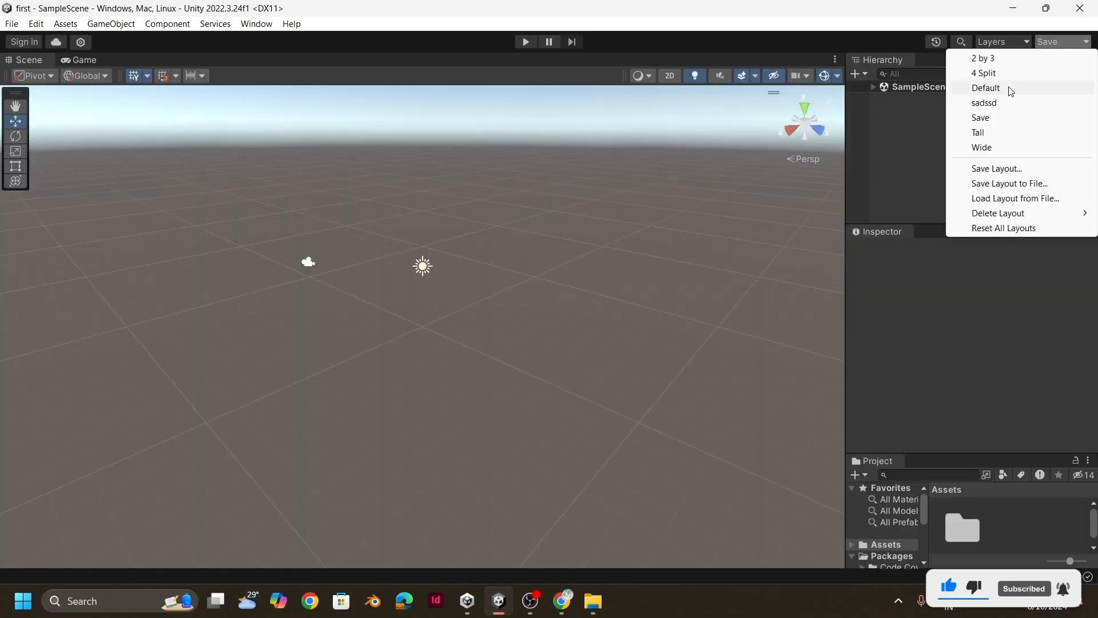
pyautogui.click(998, 87)
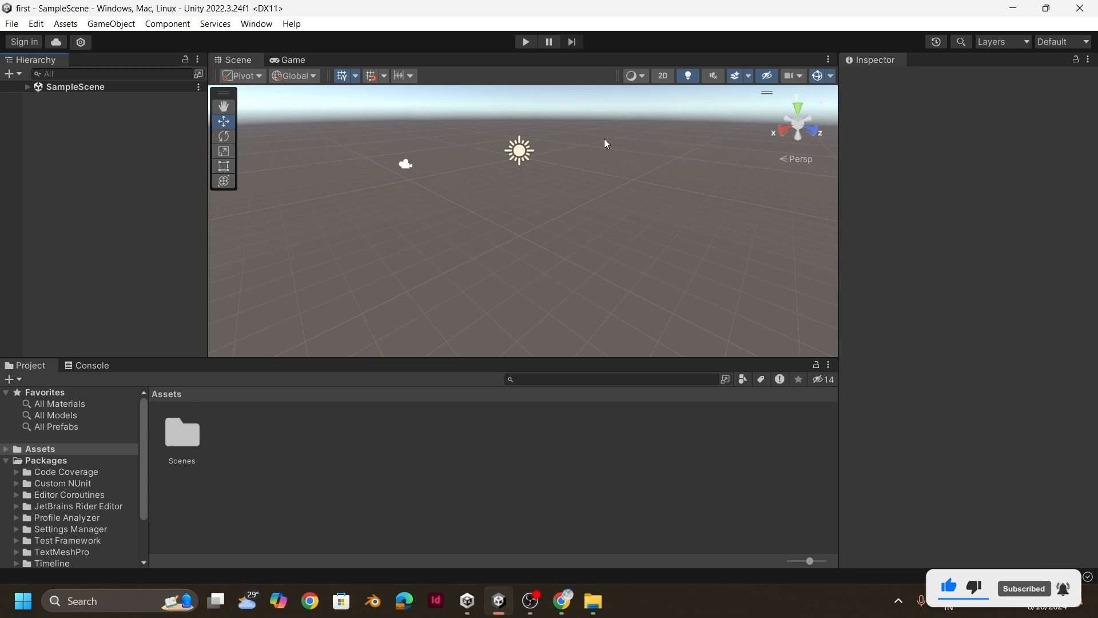
# Show the Game view, try the Full HD (1920x1080) resolution and return it to Free Aspect.
pyautogui.click(284, 60)
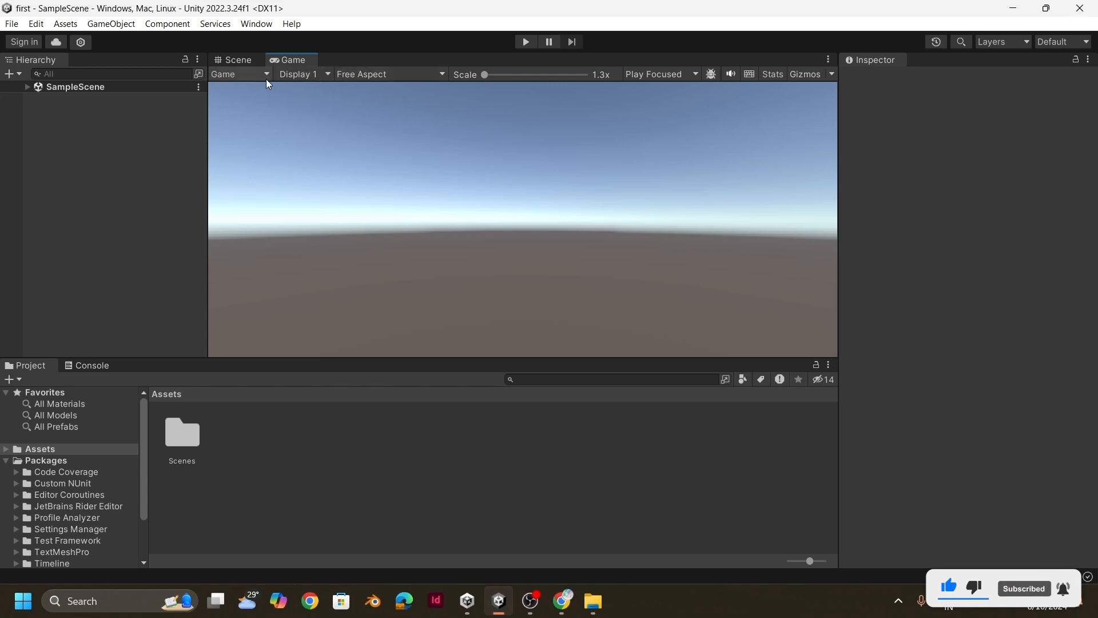
pyautogui.click(383, 75)
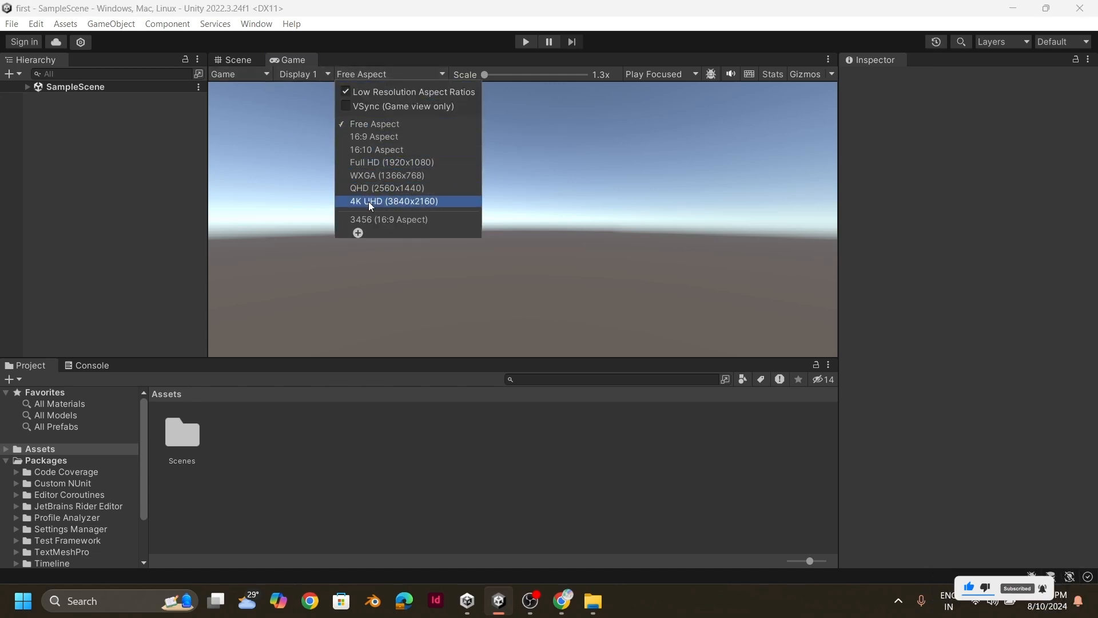
pyautogui.click(381, 162)
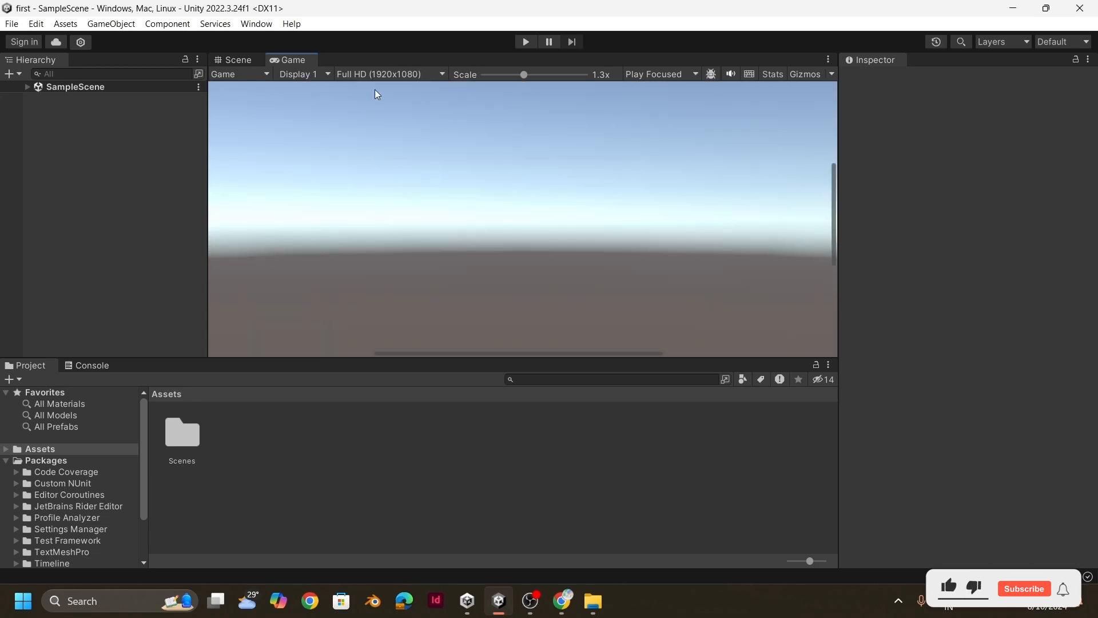
pyautogui.click(380, 73)
pyautogui.click(368, 119)
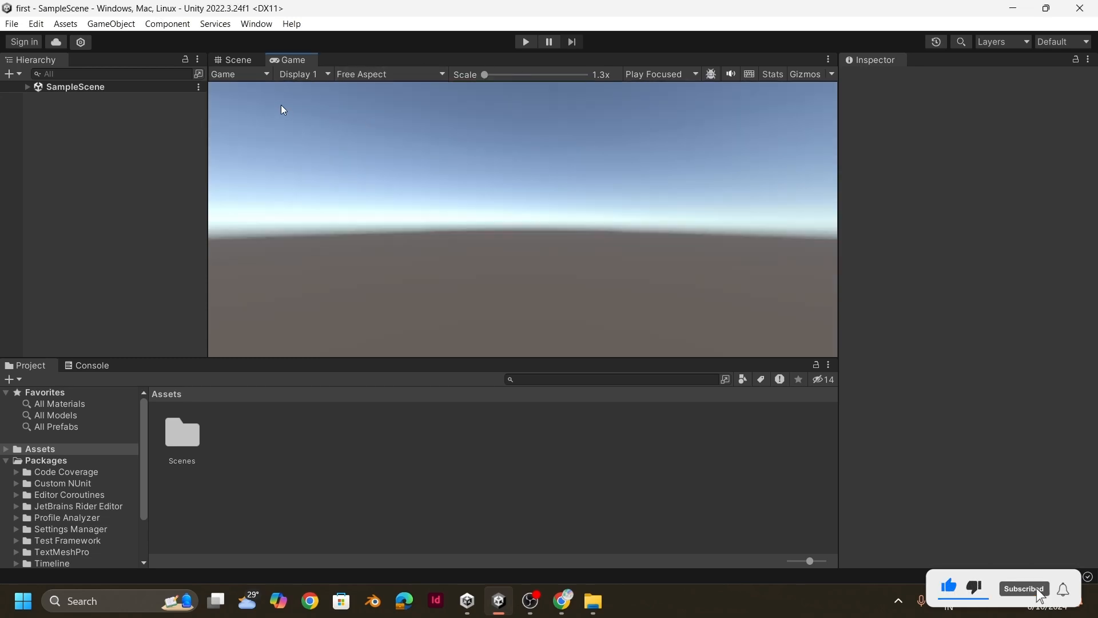
# Change the Game view to Simulator mode and choose the Apple iPhone SE (2nd generation) device.
pyautogui.click(255, 74)
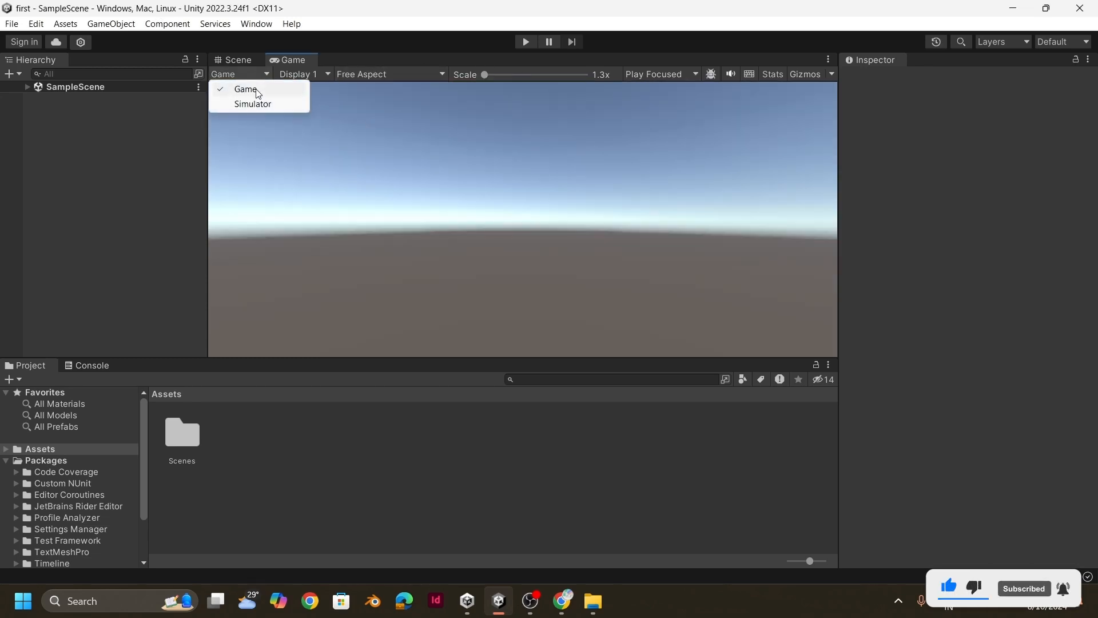
pyautogui.click(256, 105)
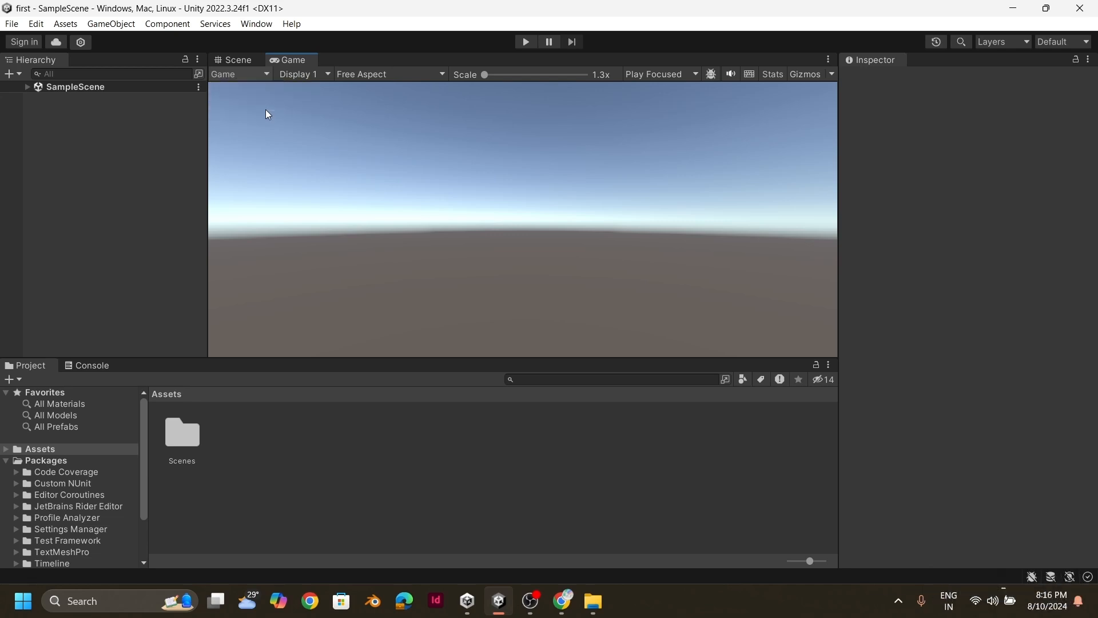
pyautogui.click(328, 74)
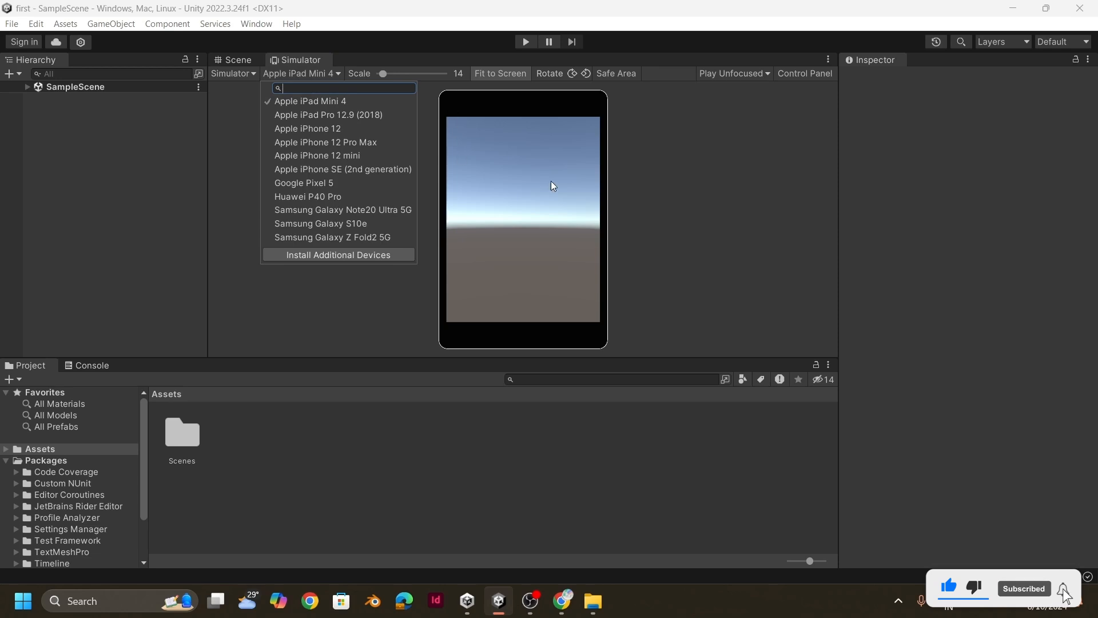
pyautogui.click(279, 167)
# Preview the simulator as Apple iPhone 12 mini and Huawei P40 Pro, ending on Samsung Galaxy Note20 Ultra 5G.
pyautogui.click(302, 74)
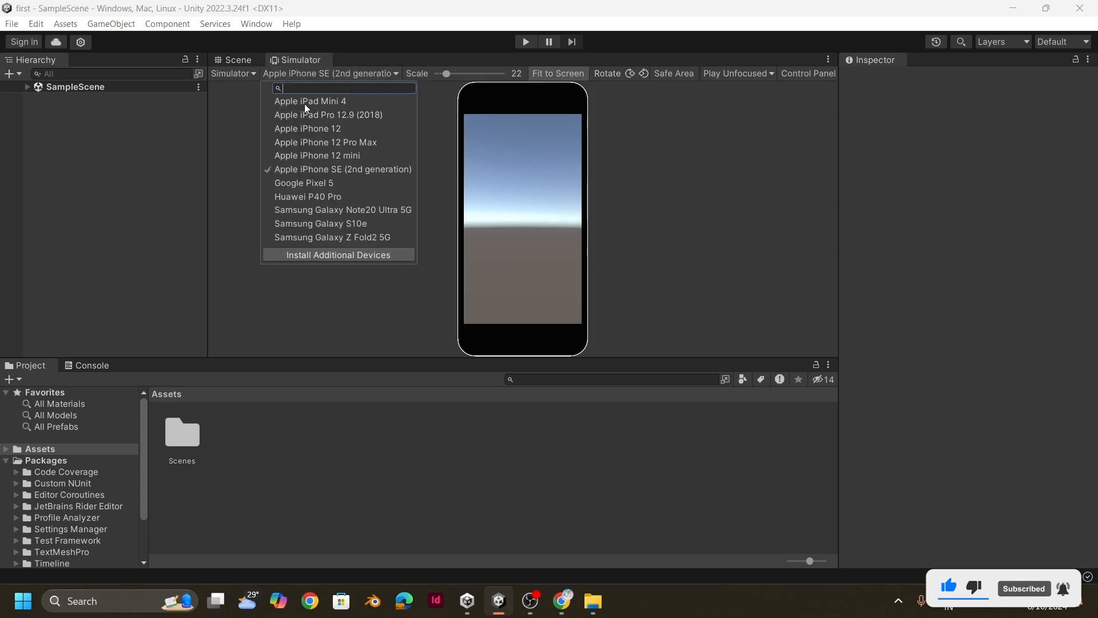
pyautogui.click(312, 155)
pyautogui.click(348, 76)
pyautogui.click(295, 193)
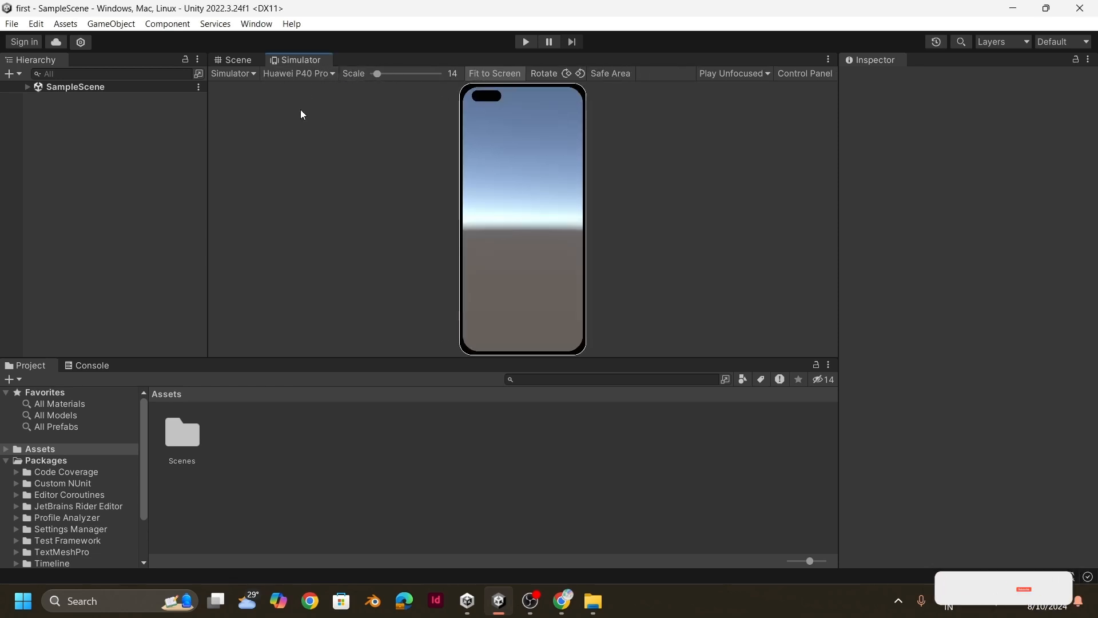
pyautogui.click(316, 72)
pyautogui.click(288, 211)
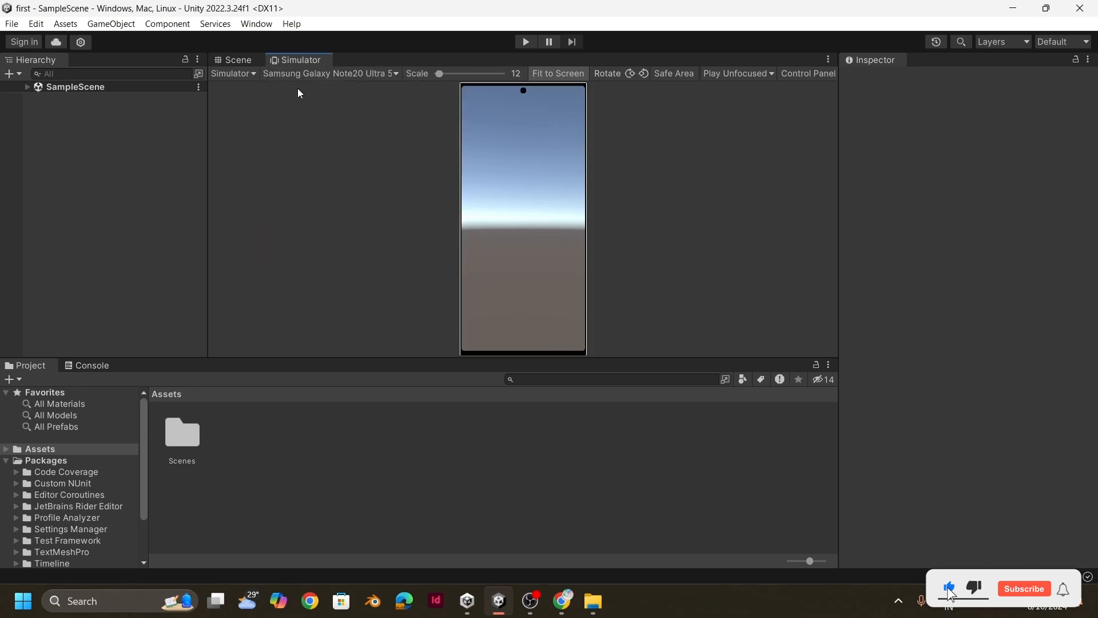
pyautogui.click(300, 75)
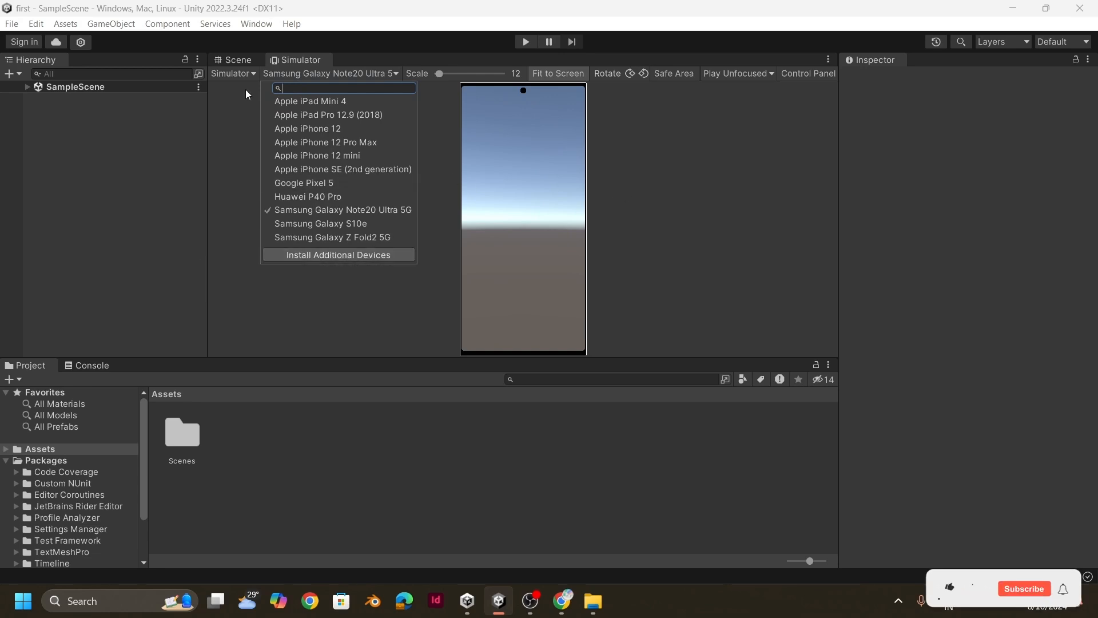
pyautogui.click(244, 63)
pyautogui.click(282, 61)
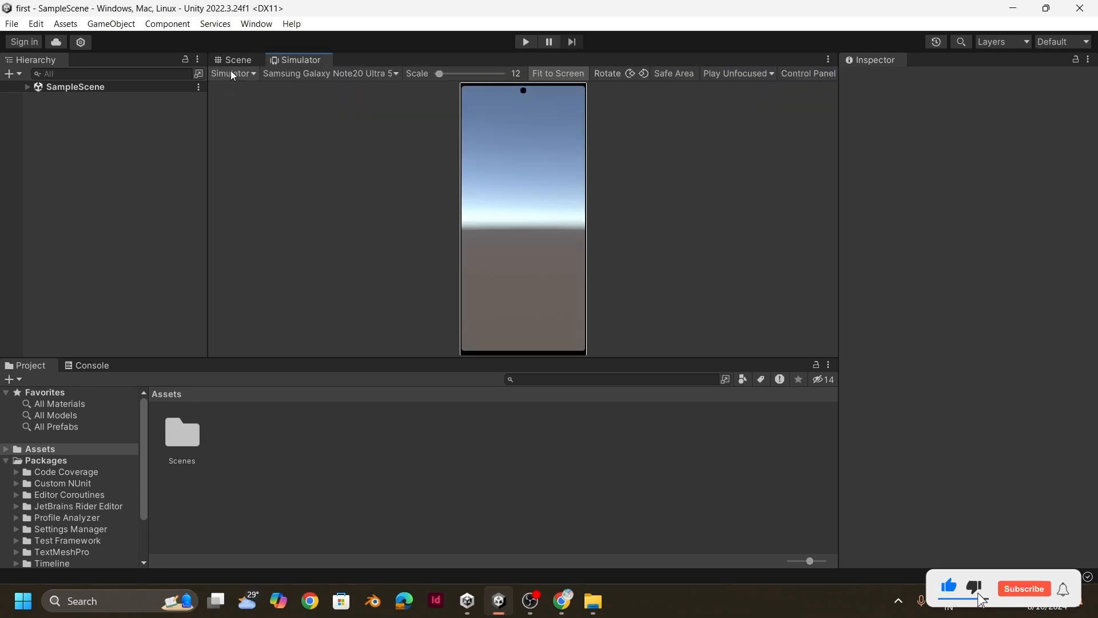
# Switch the Simulator view back to Game mode and return to the Scene view.
pyautogui.click(232, 74)
pyautogui.click(243, 89)
pyautogui.click(46, 161)
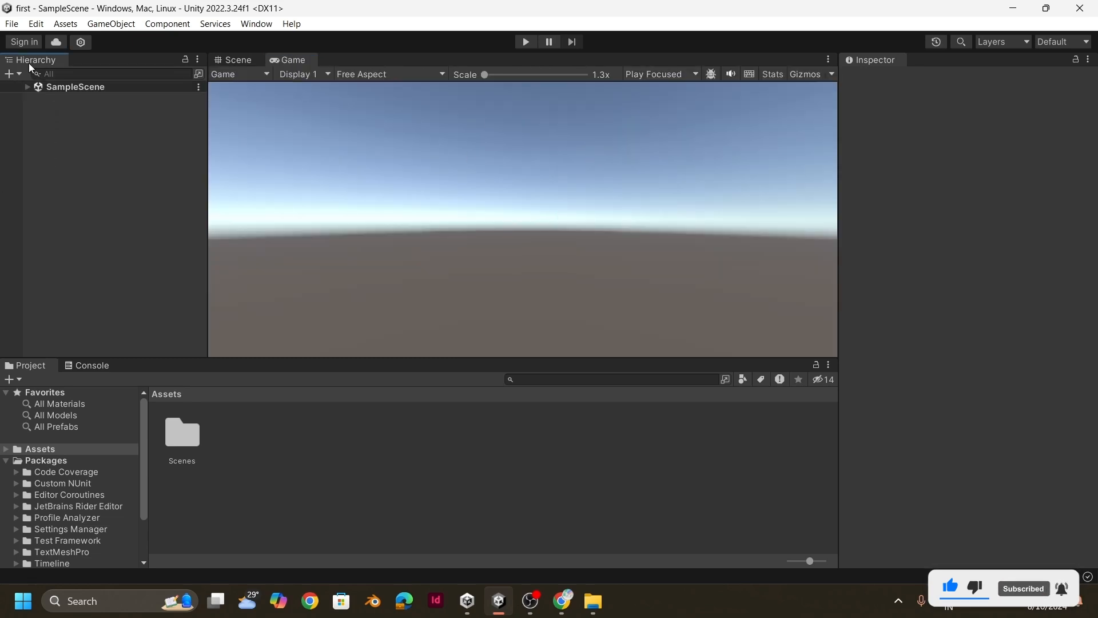
pyautogui.click(239, 56)
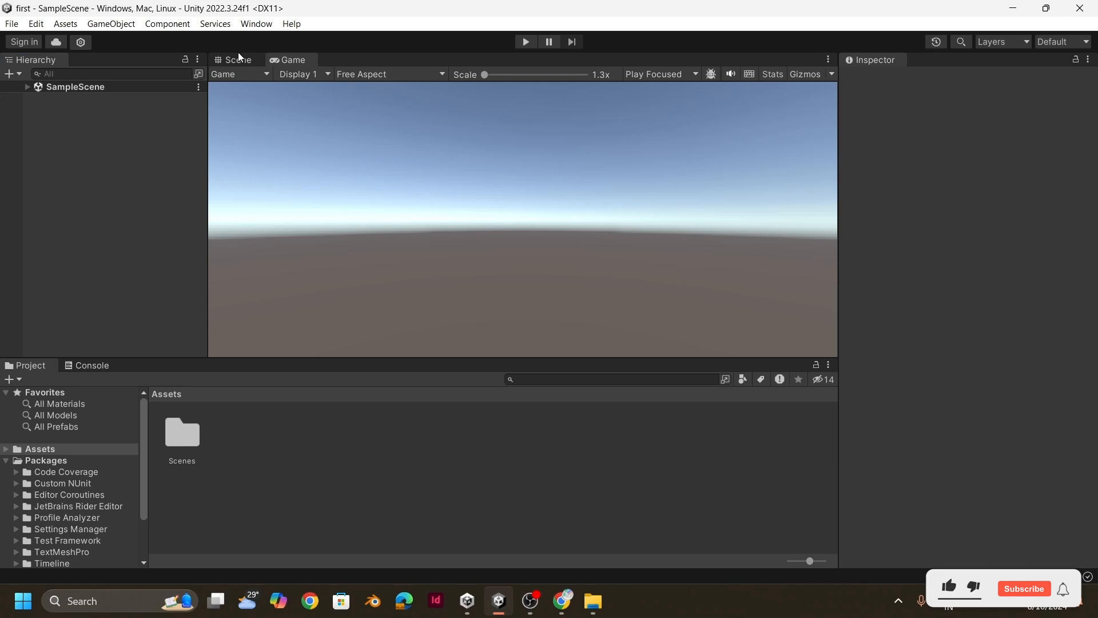
# Expand SampleScene in the Hierarchy and view the properties of its Main Camera and Directional Light.
pyautogui.click(26, 86)
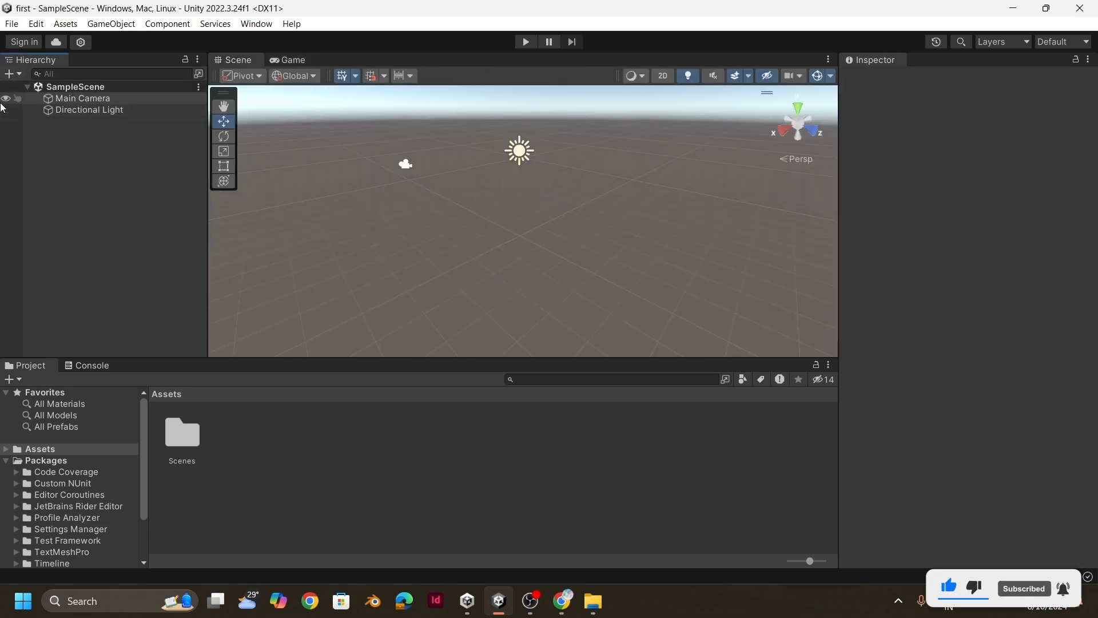
pyautogui.click(105, 99)
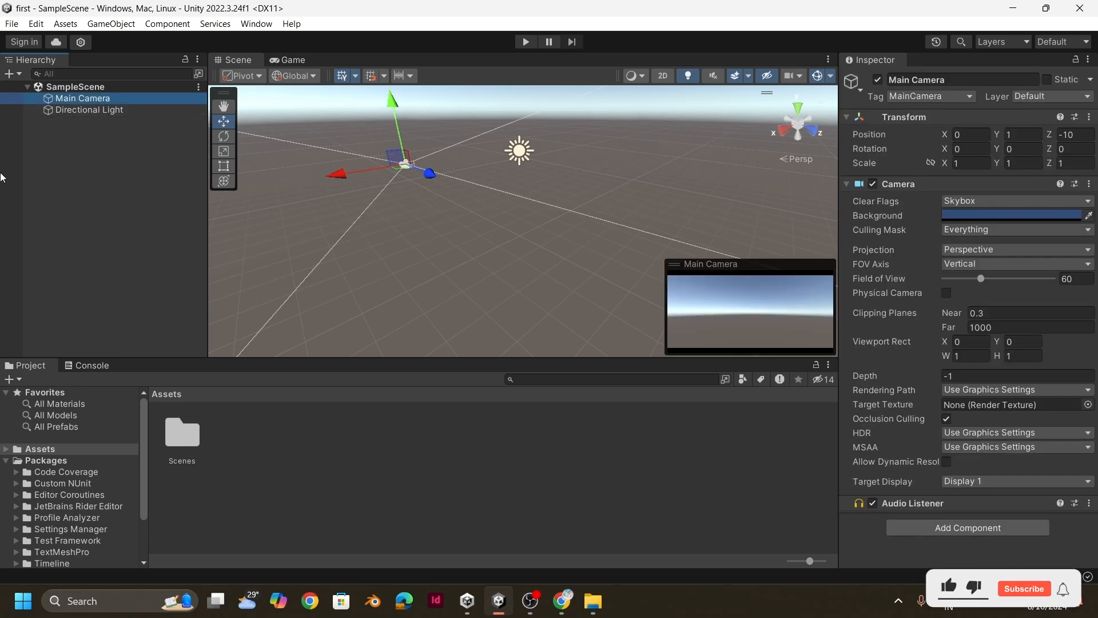
pyautogui.click(142, 111)
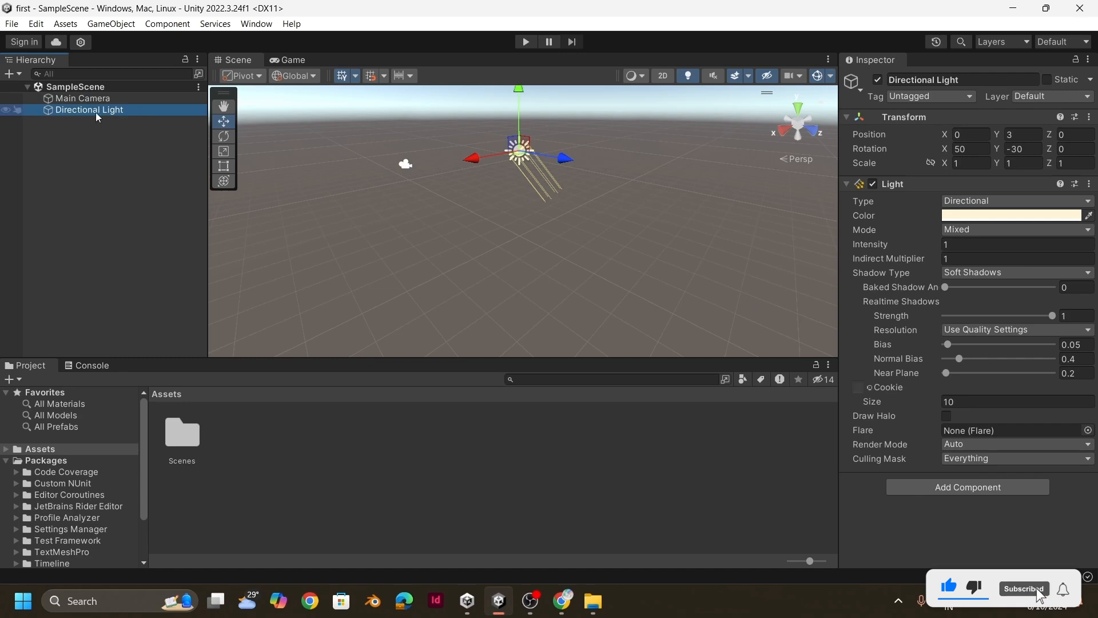
pyautogui.click(54, 145)
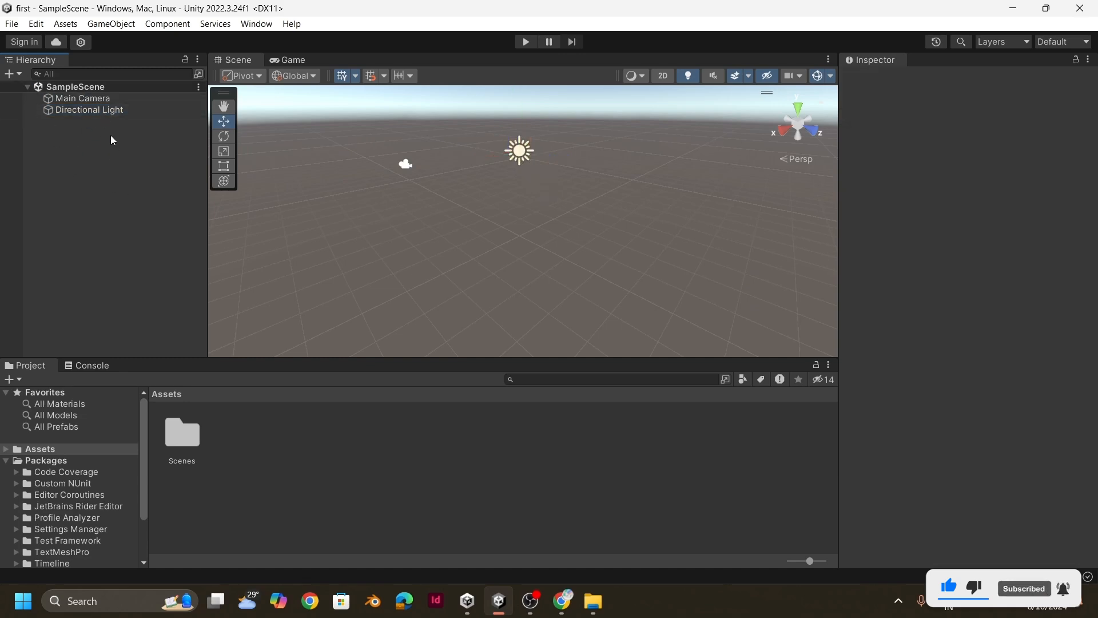
pyautogui.click(109, 99)
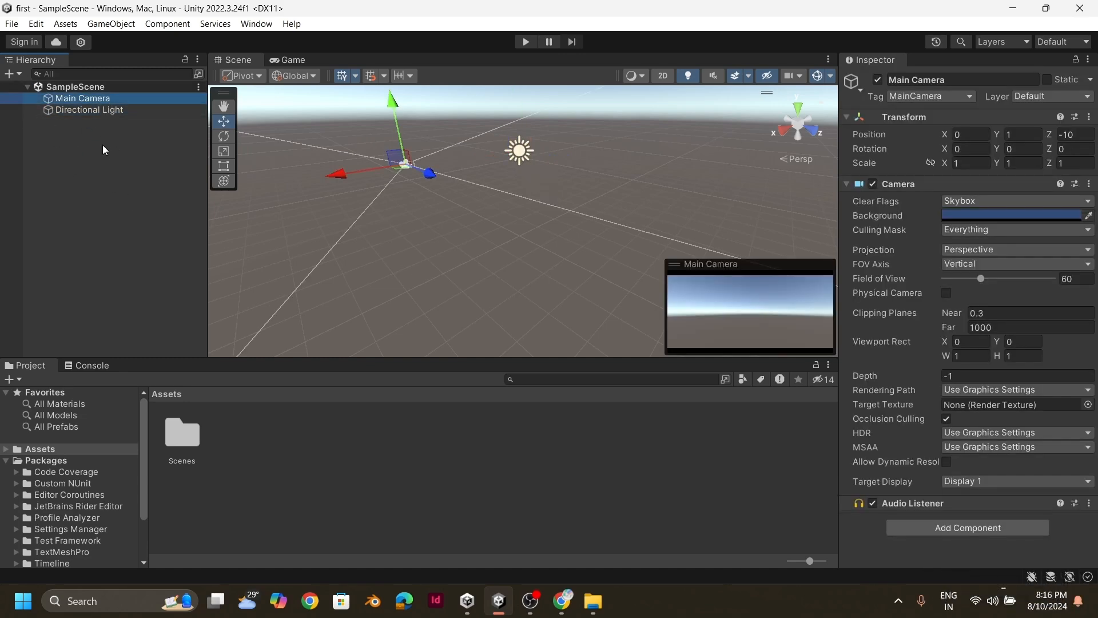
pyautogui.click(118, 180)
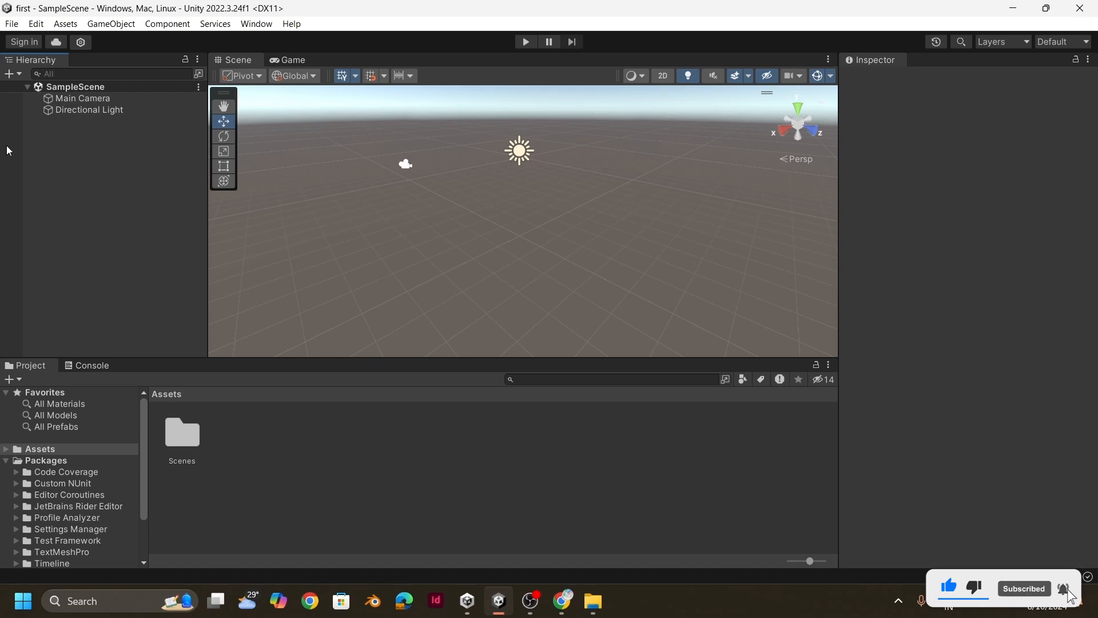
# Examine the Main Camera's components, including Audio Listener, and the Directional Light's settings, and clear the selection.
pyautogui.click(84, 100)
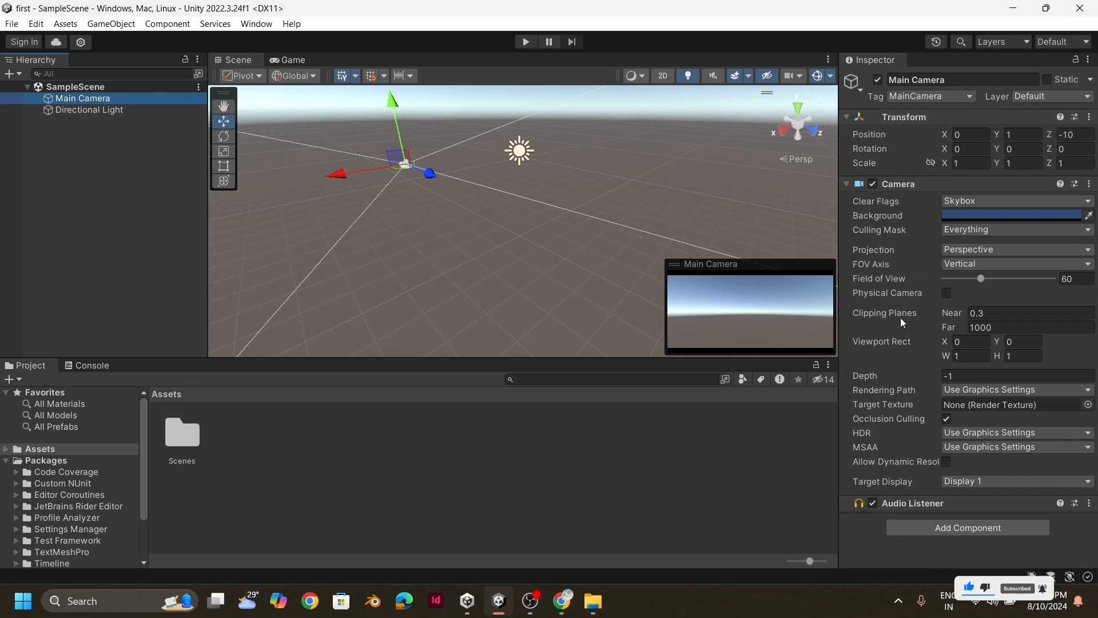
pyautogui.click(937, 507)
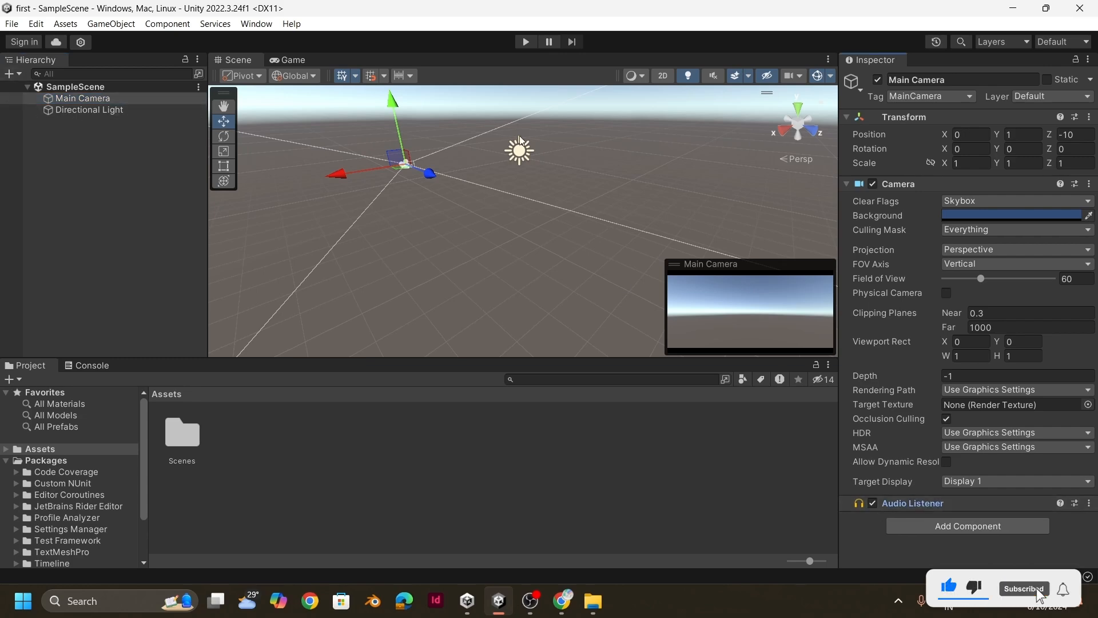
pyautogui.click(81, 111)
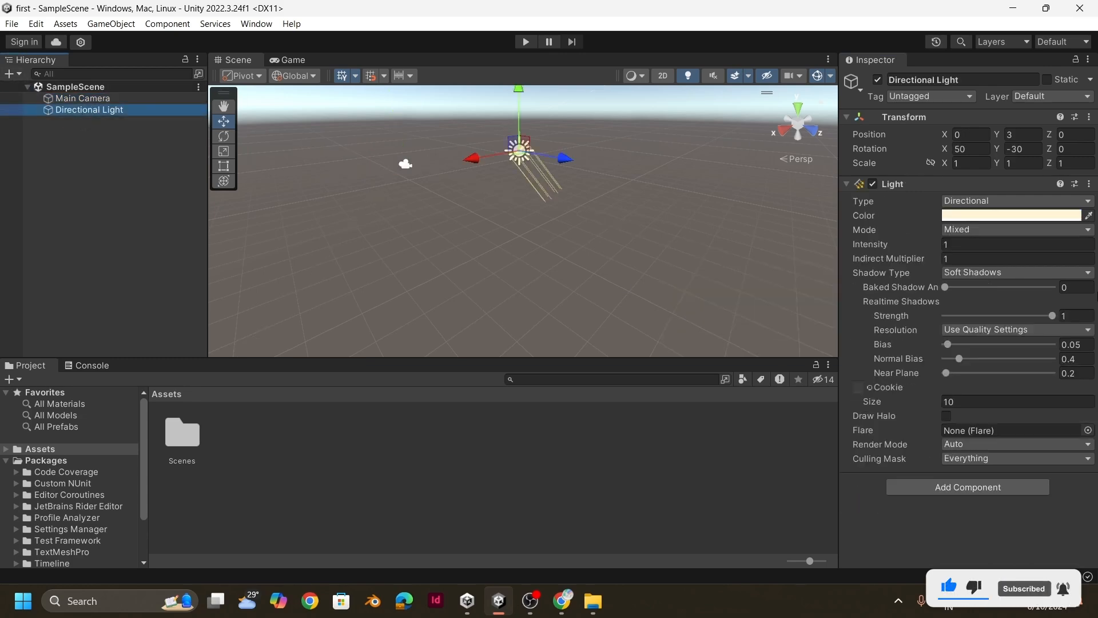
pyautogui.scroll(-2, 472, 250)
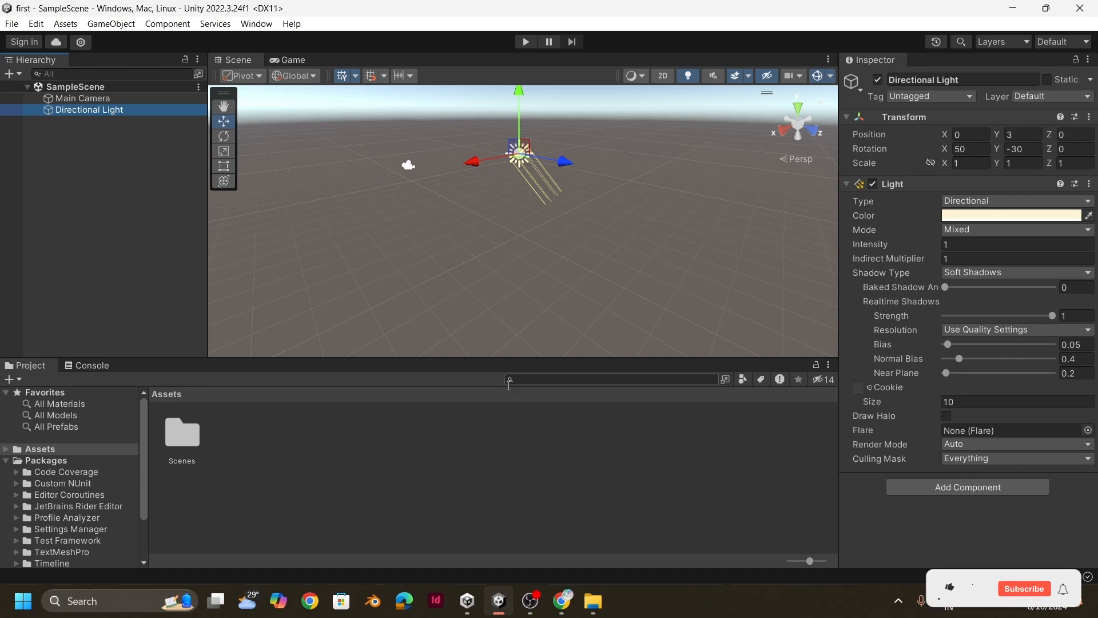
pyautogui.click(139, 211)
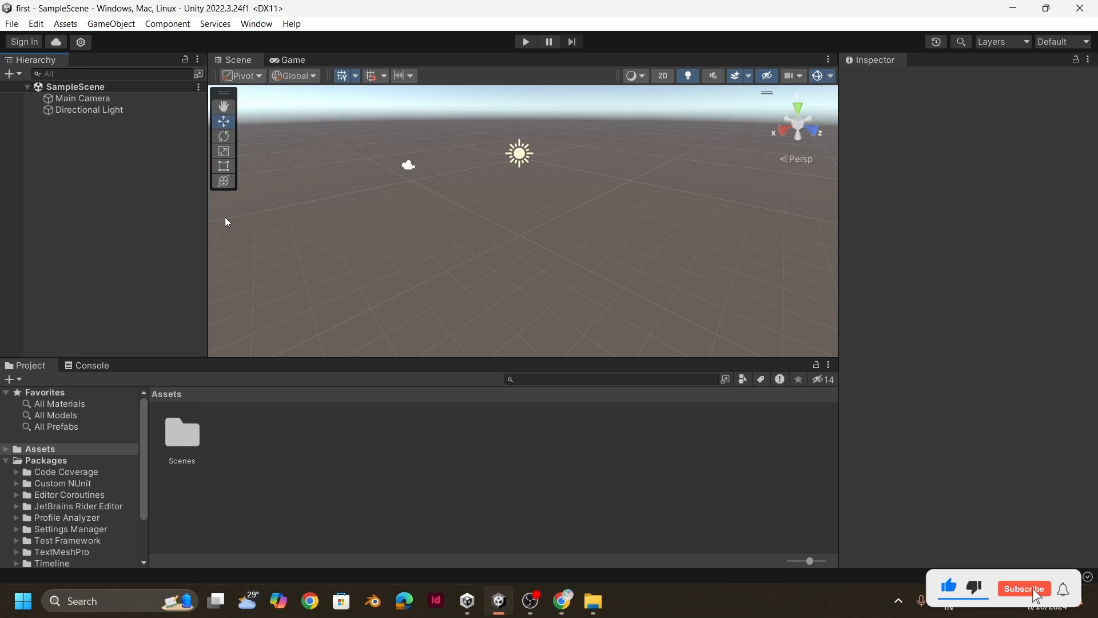
# Add a 3D Cube object to SampleScene, keeping its default name.
pyautogui.rightClick(135, 178)
pyautogui.click(97, 236)
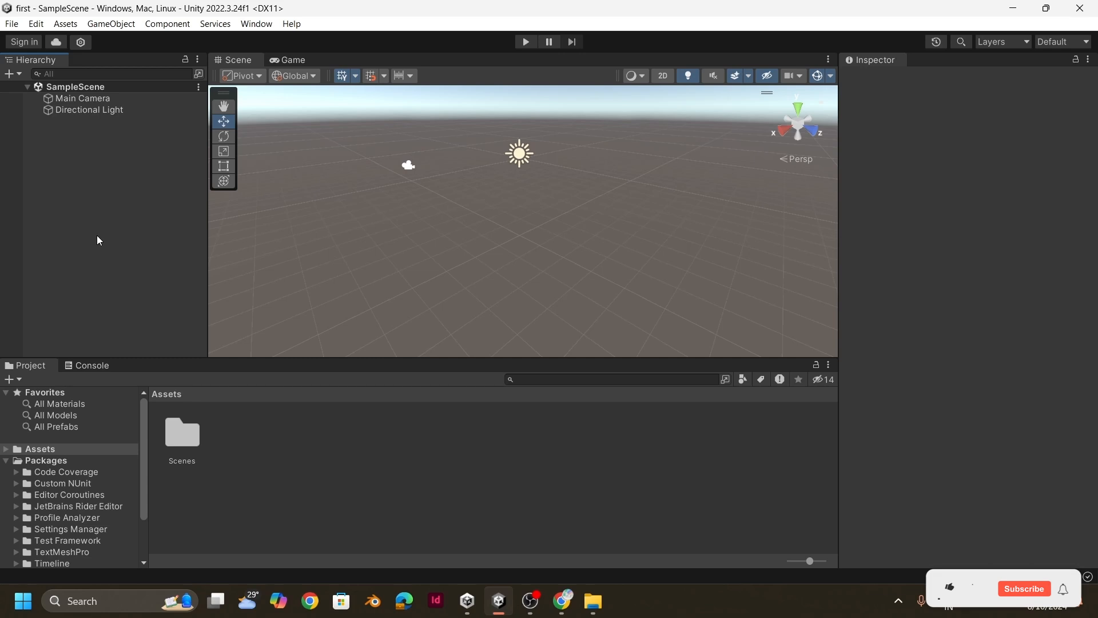
pyautogui.rightClick(98, 235)
pyautogui.moveTo(147, 438)
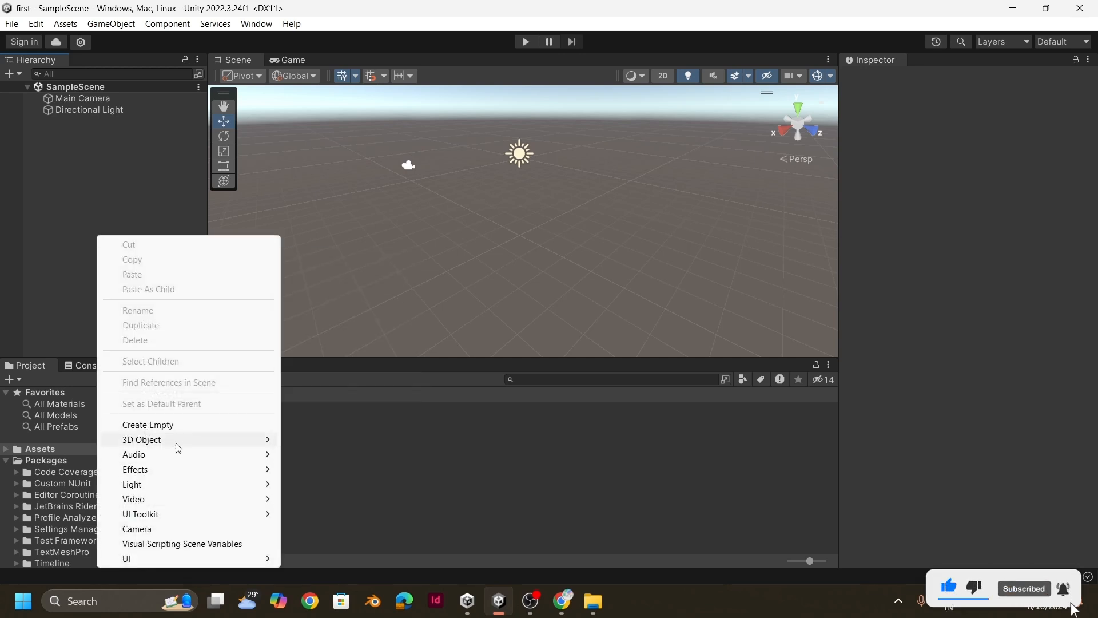
pyautogui.moveTo(177, 448)
pyautogui.click(329, 265)
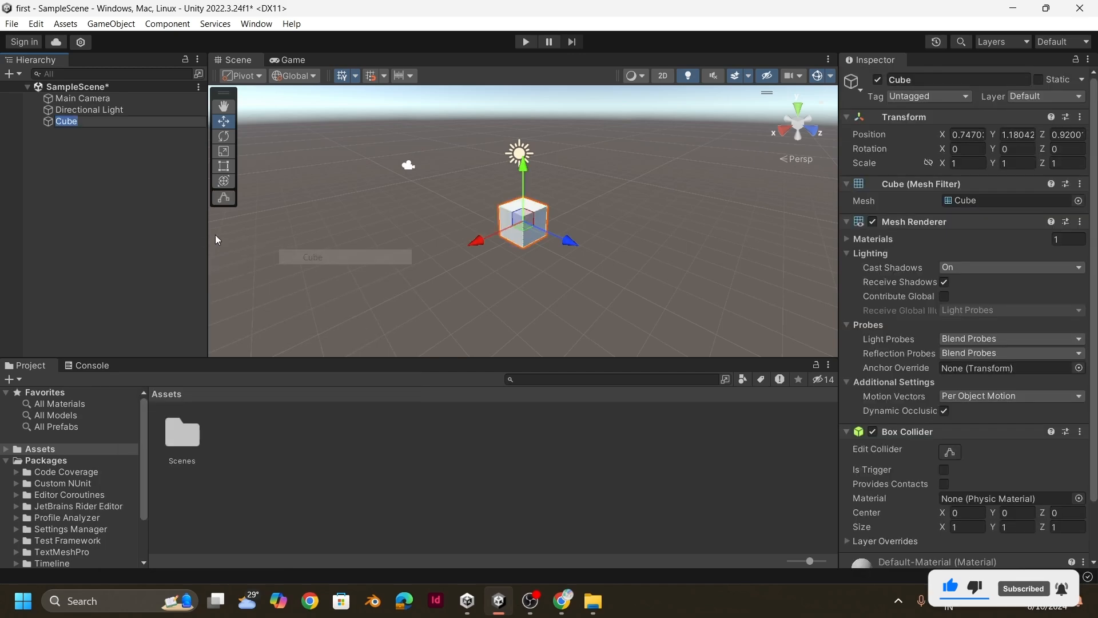
pyautogui.click(104, 163)
# Disable the Cube's Mesh Renderer, deselect the Cube to view the scene, and enable the renderer again.
pyautogui.click(98, 122)
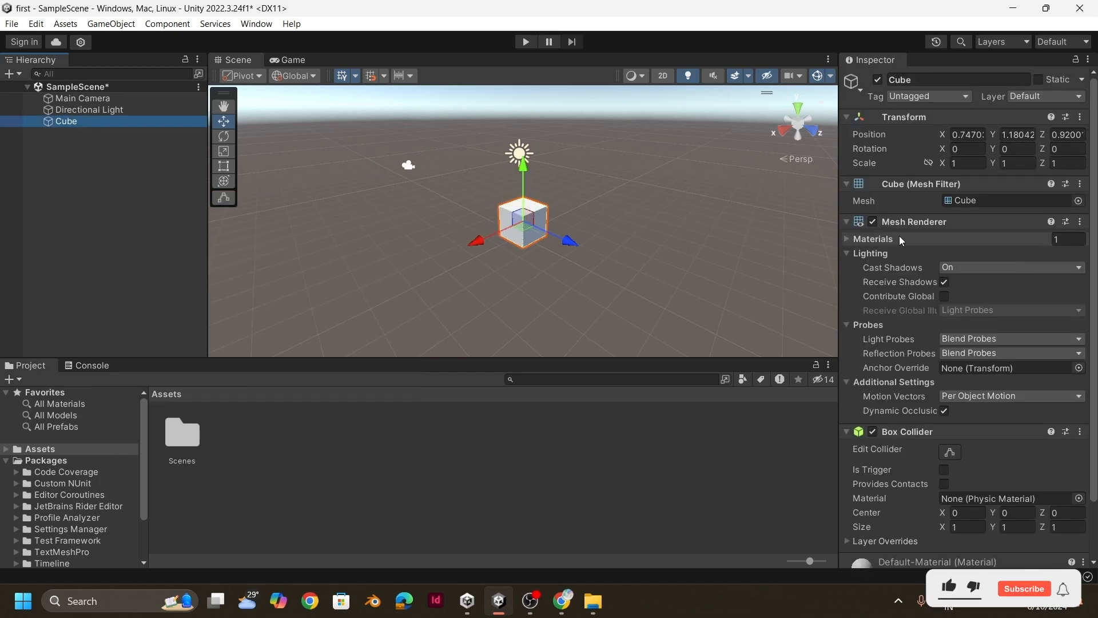
pyautogui.scroll(-2, 897, 233)
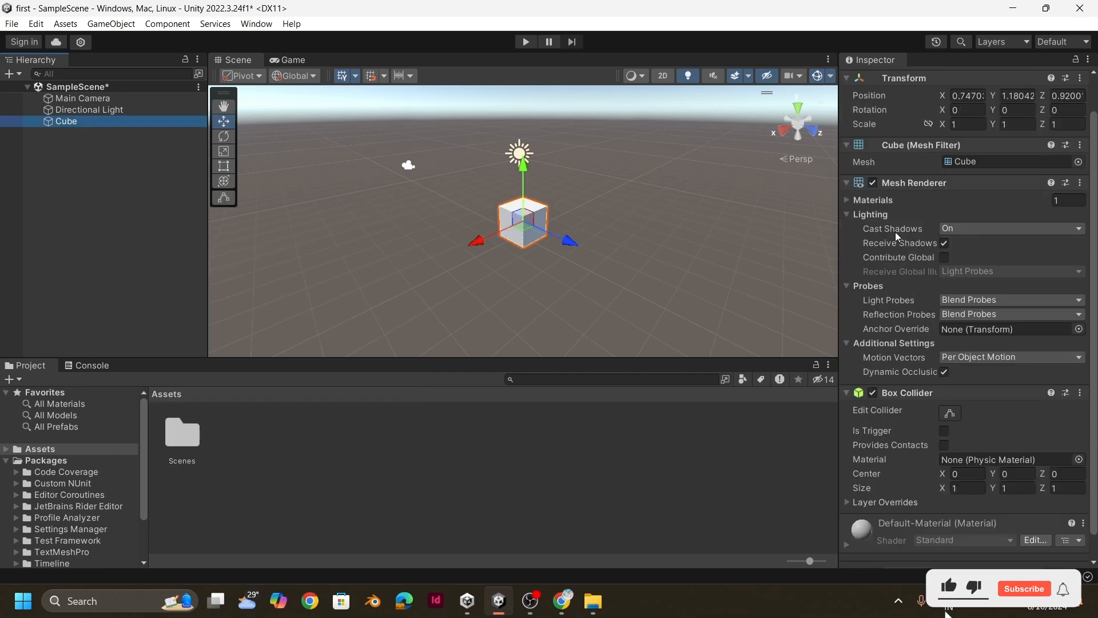
pyautogui.click(872, 183)
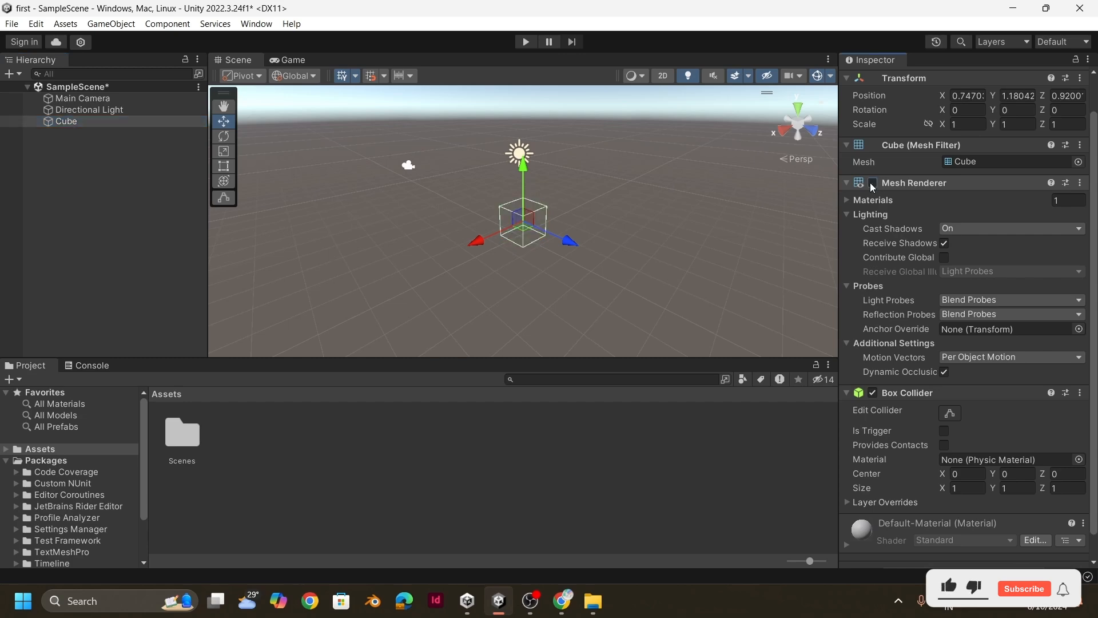
pyautogui.click(537, 257)
pyautogui.scroll(1, 538, 257)
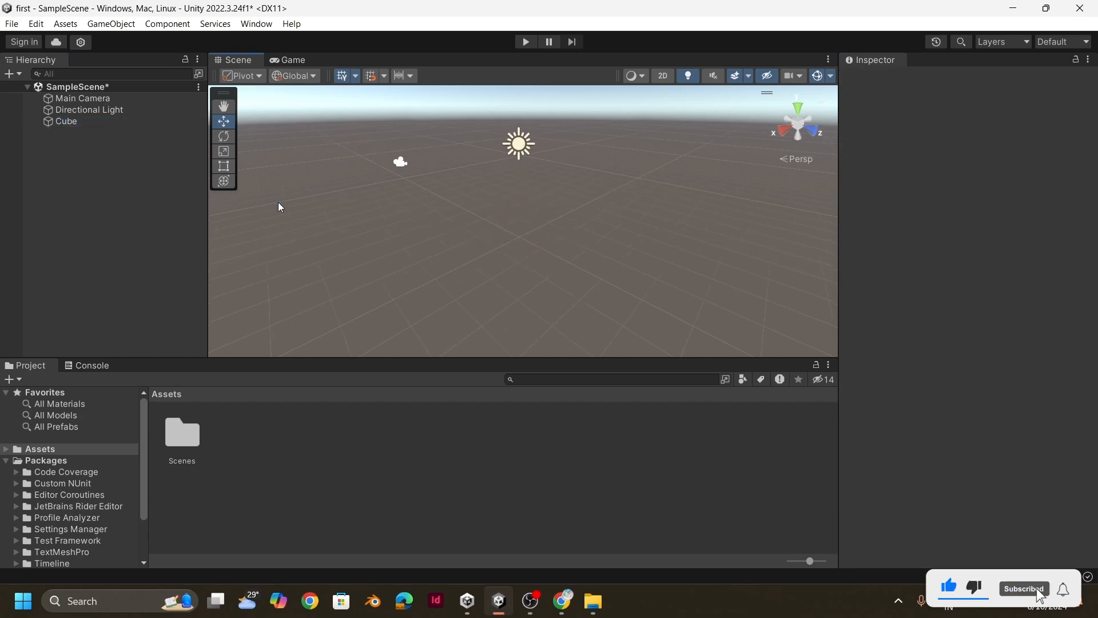
pyautogui.click(57, 121)
pyautogui.click(873, 221)
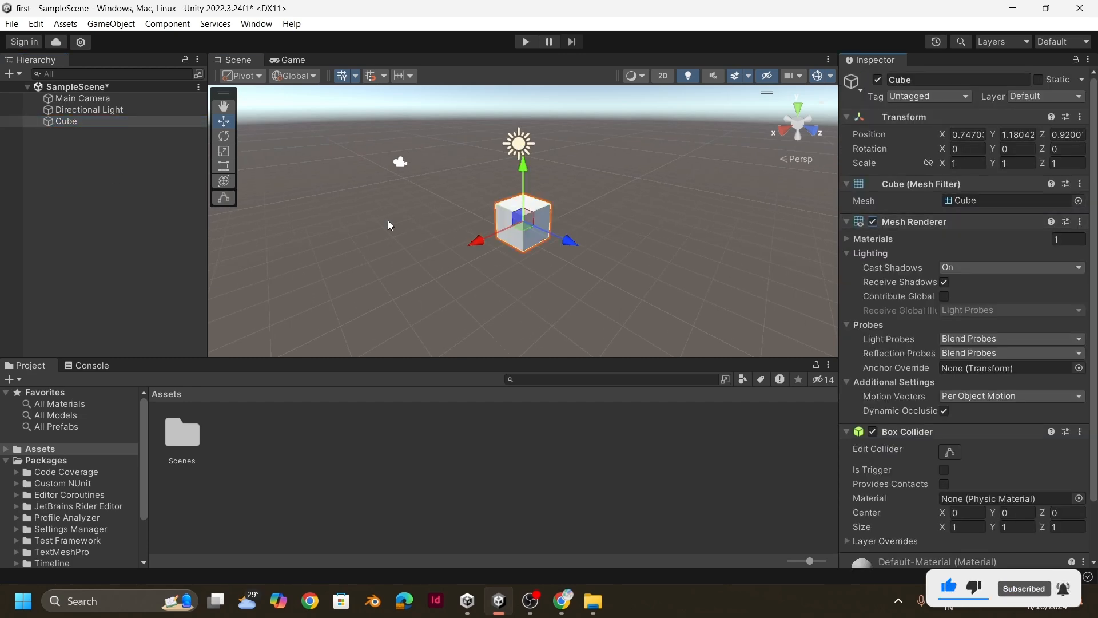
# Examine the Cube's components in the Inspector, from Transform and Mesh Renderer to Box Collider and material.
pyautogui.click(69, 124)
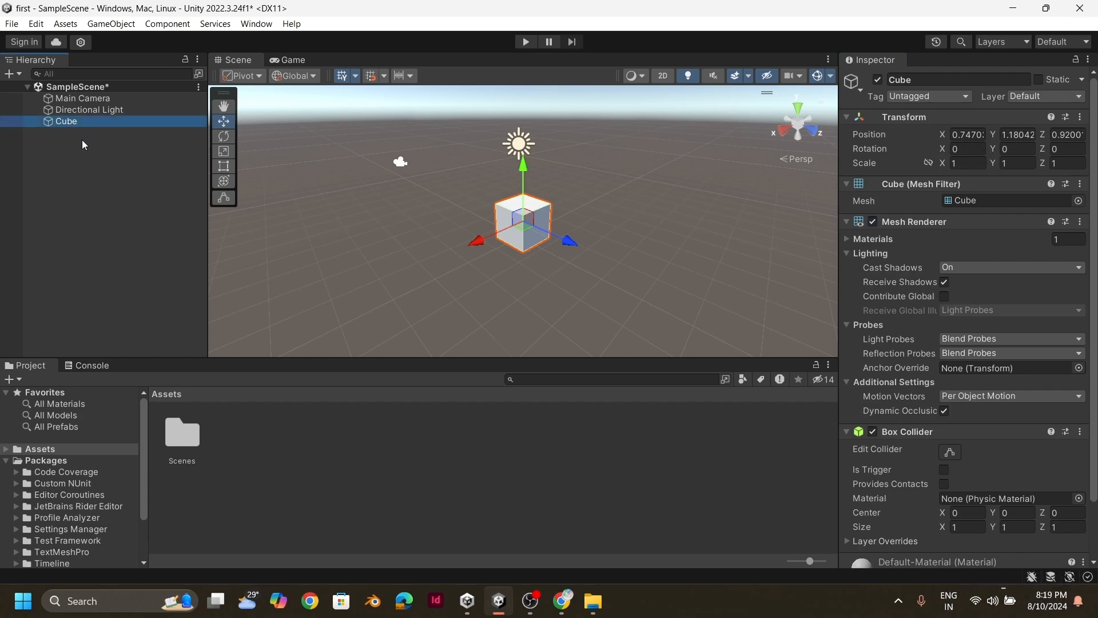
pyautogui.scroll(-2, 950, 183)
pyautogui.scroll(2, 950, 221)
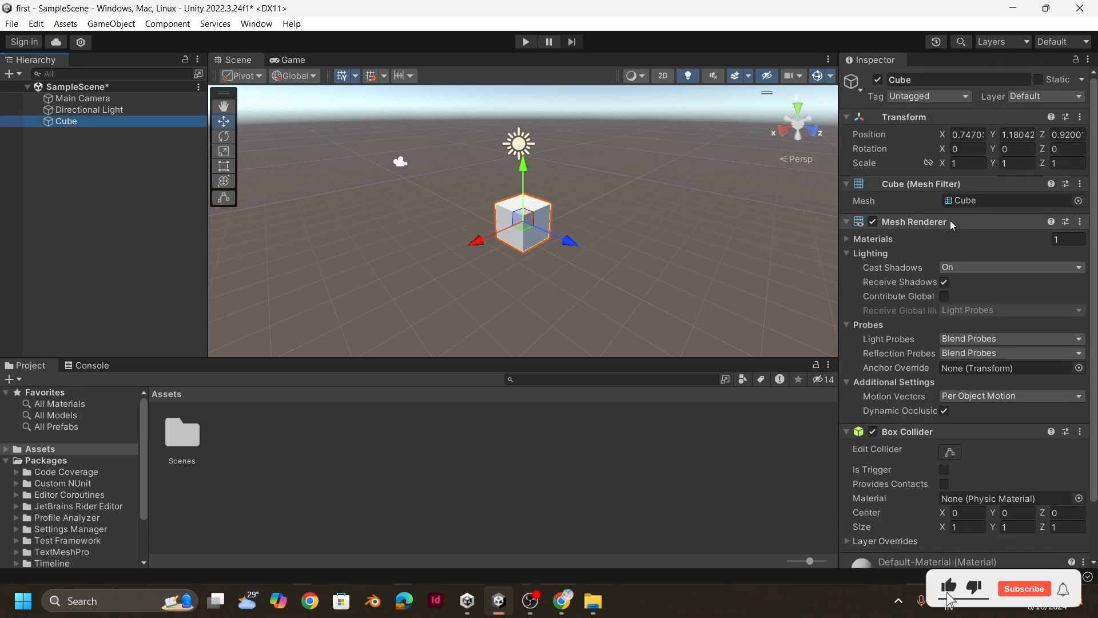
pyautogui.scroll(-2, 926, 297)
pyautogui.scroll(2, 924, 389)
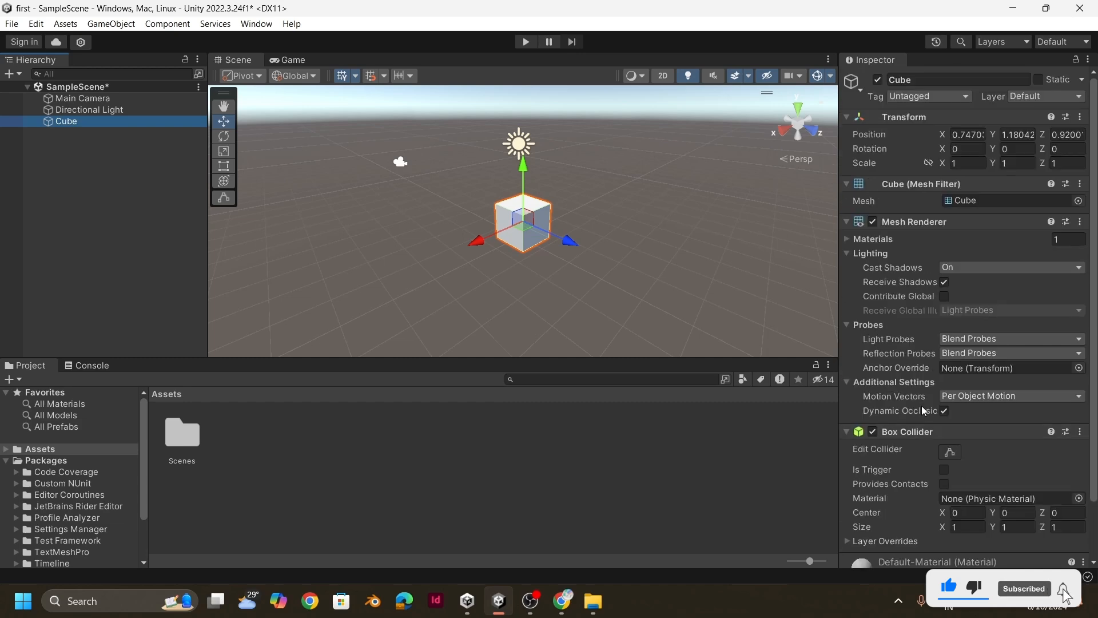
pyautogui.scroll(-2, 909, 289)
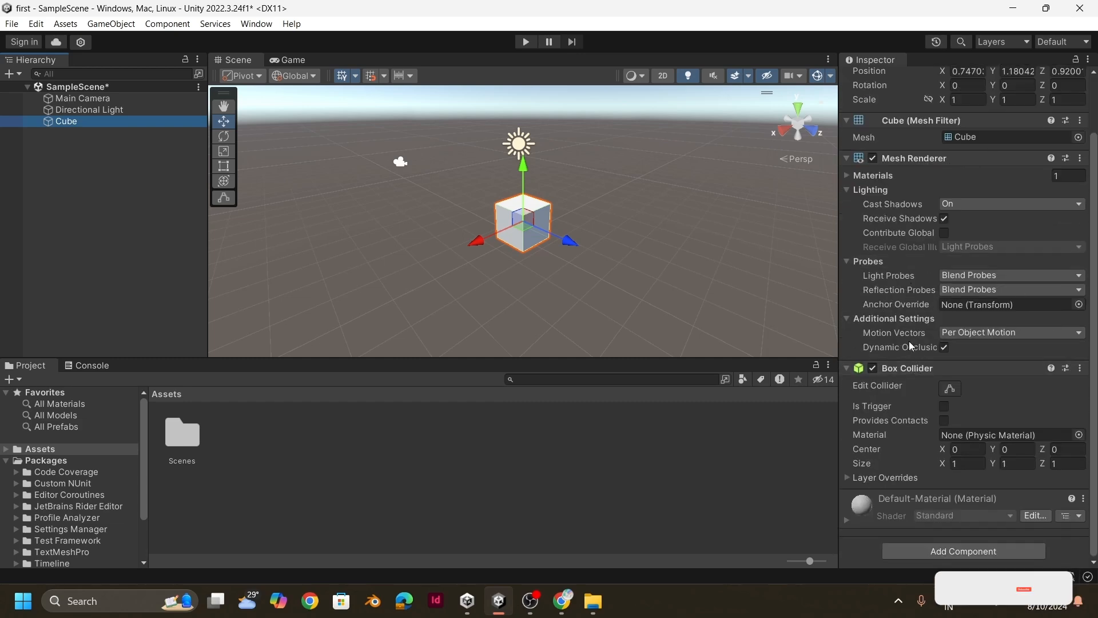
pyautogui.scroll(2, 908, 342)
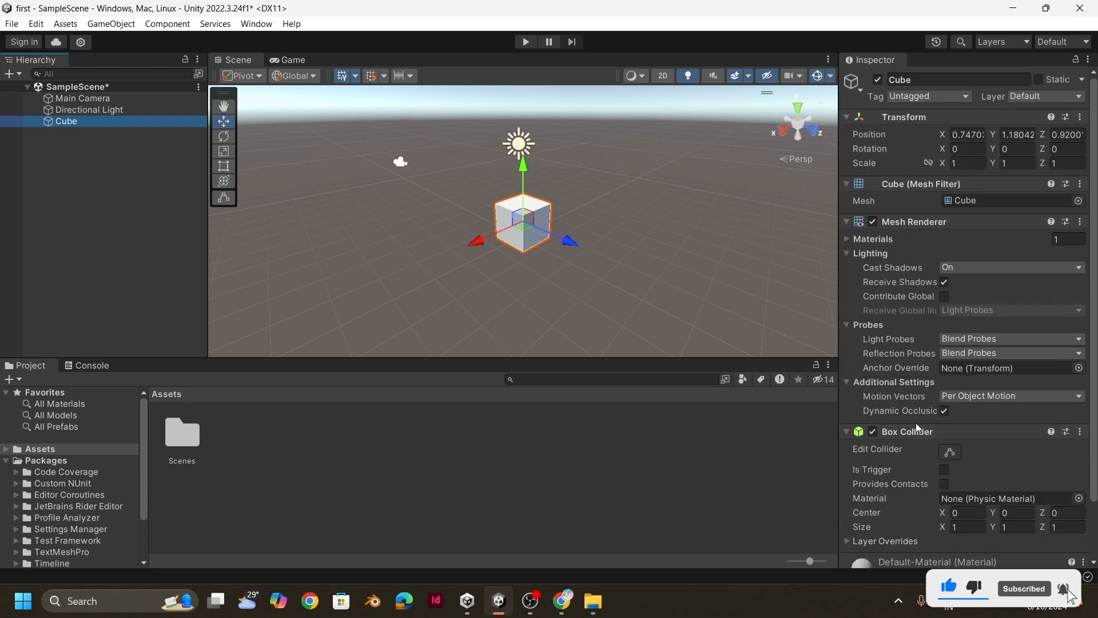
pyautogui.scroll(-2, 916, 423)
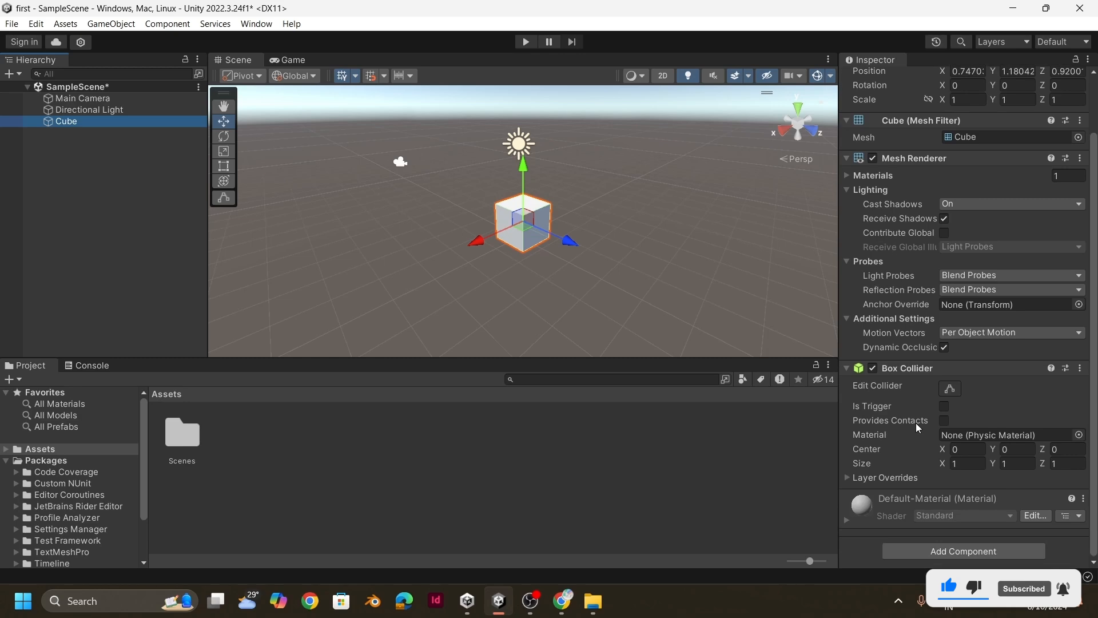
pyautogui.scroll(2, 939, 427)
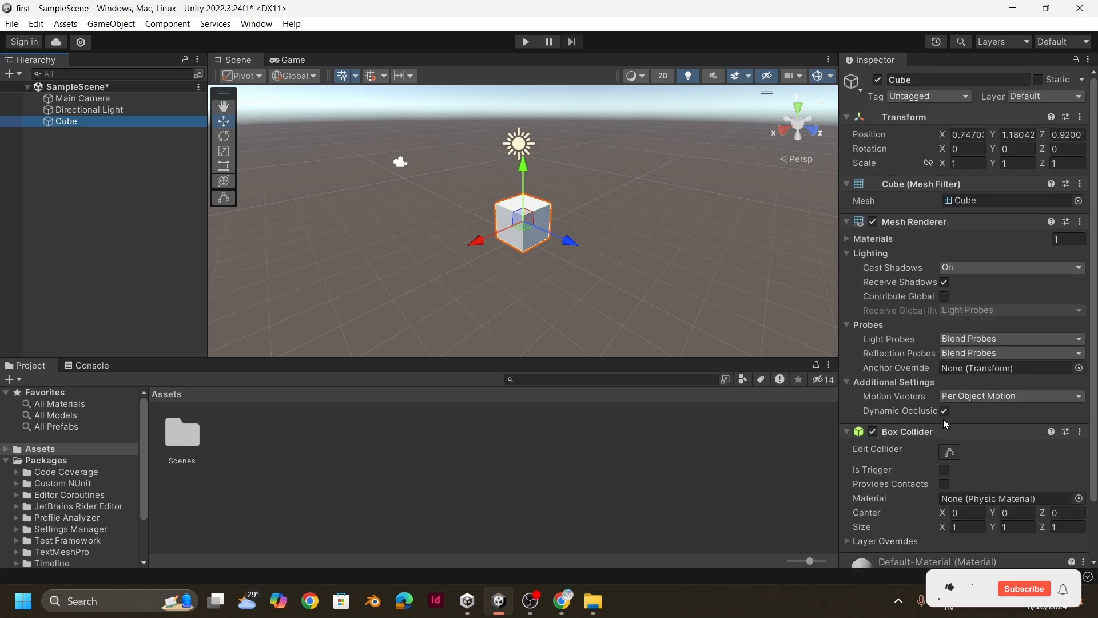
# Set the Cube's position to X 0, Y 0, Z 0 and deselect it.
pyautogui.click(983, 134)
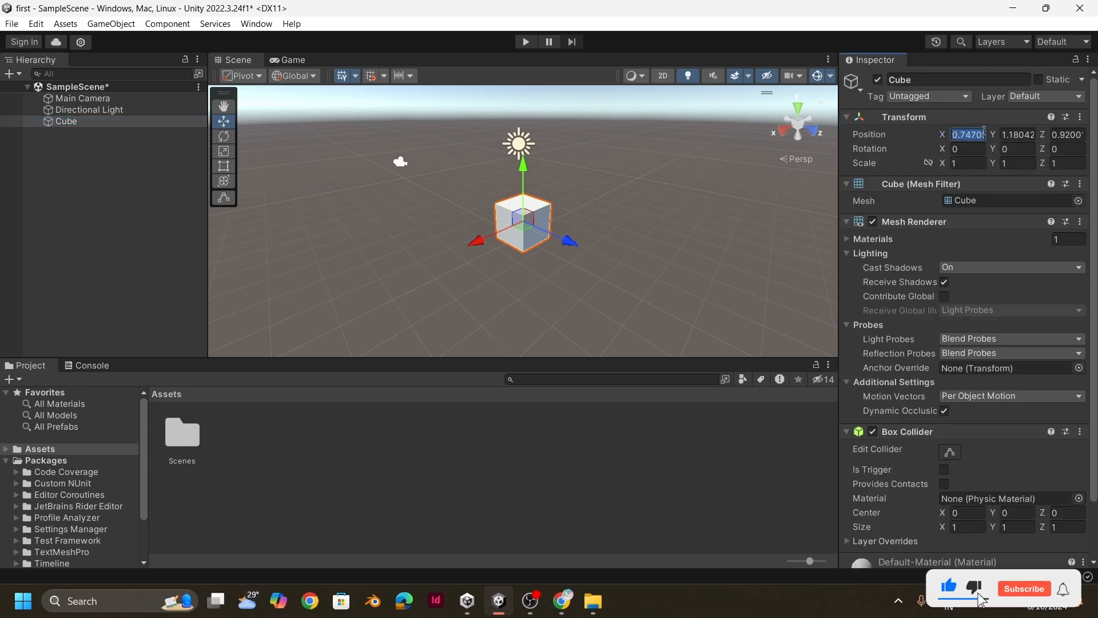
pyautogui.write('0')
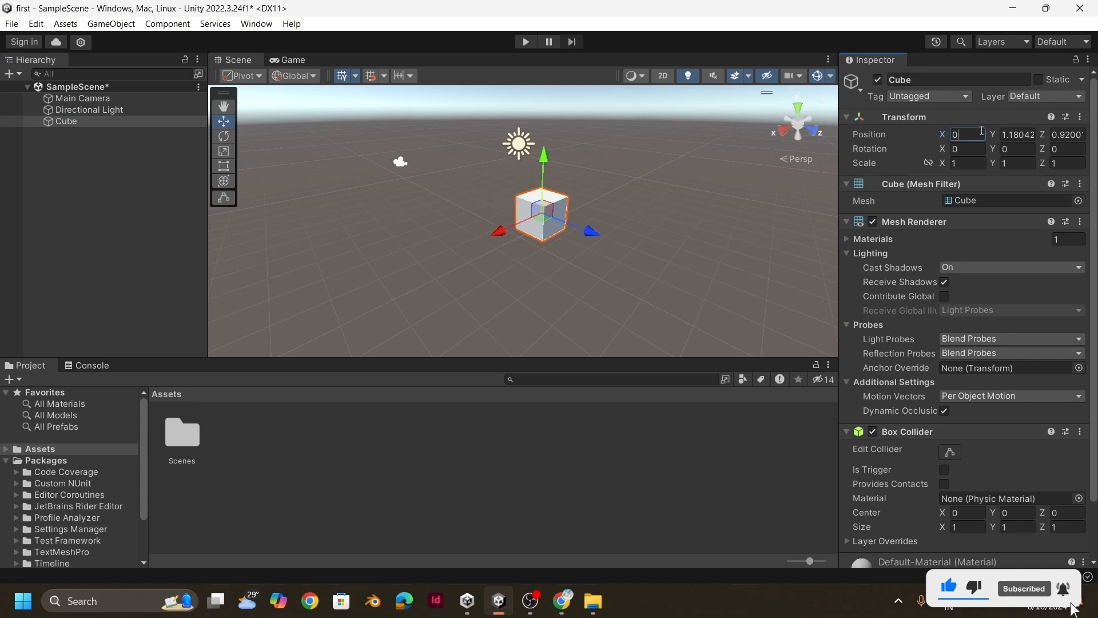
pyautogui.click(1010, 136)
pyautogui.write('0')
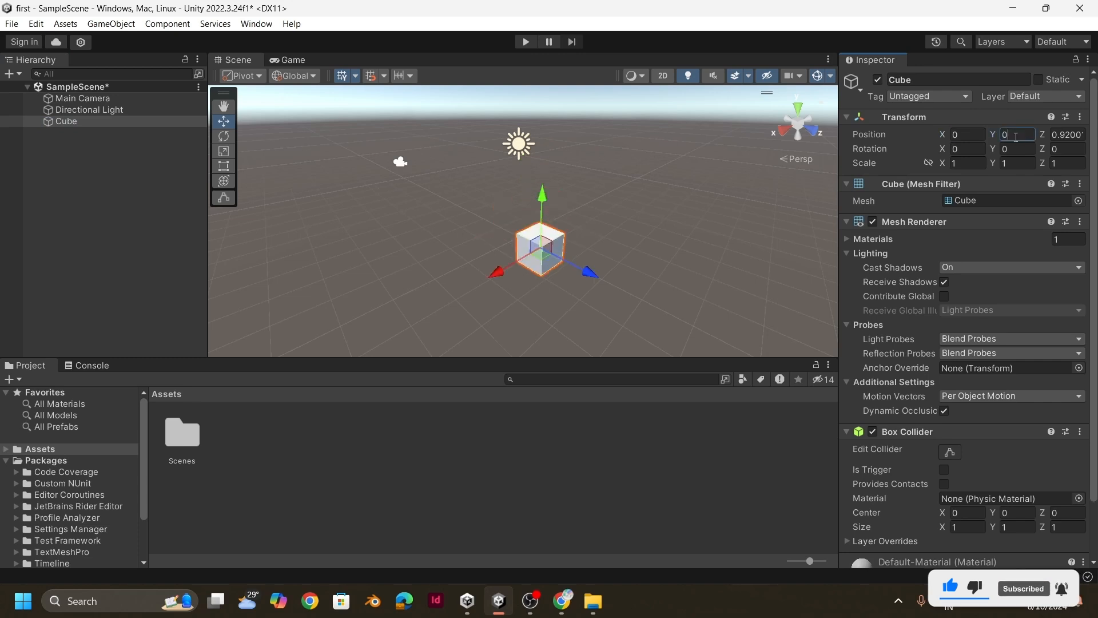
pyautogui.click(1060, 131)
pyautogui.write('0')
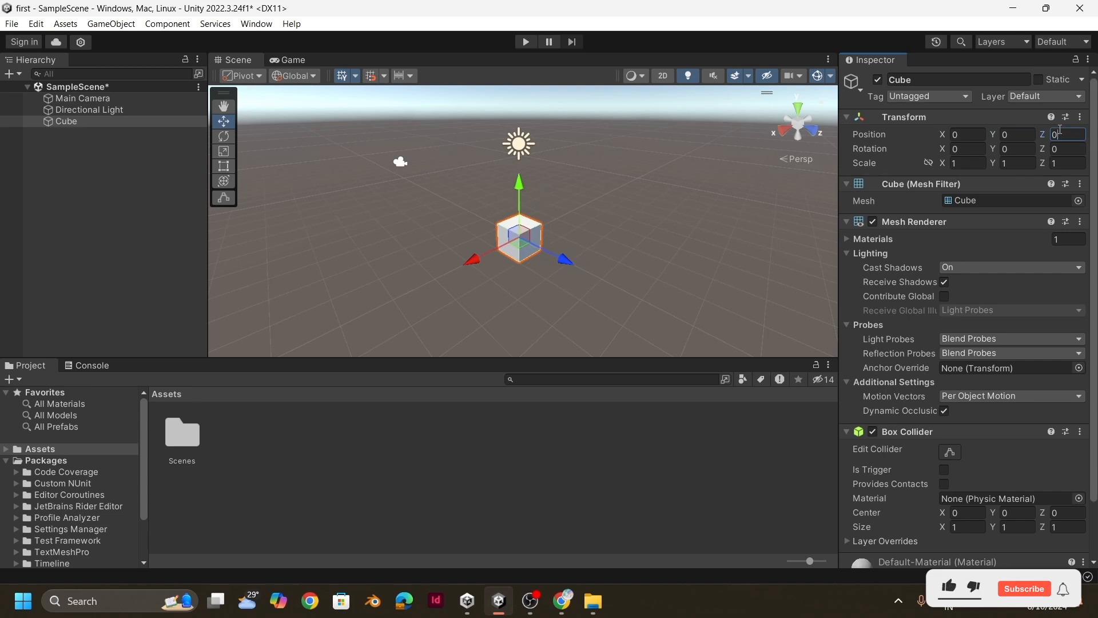
pyautogui.click(71, 335)
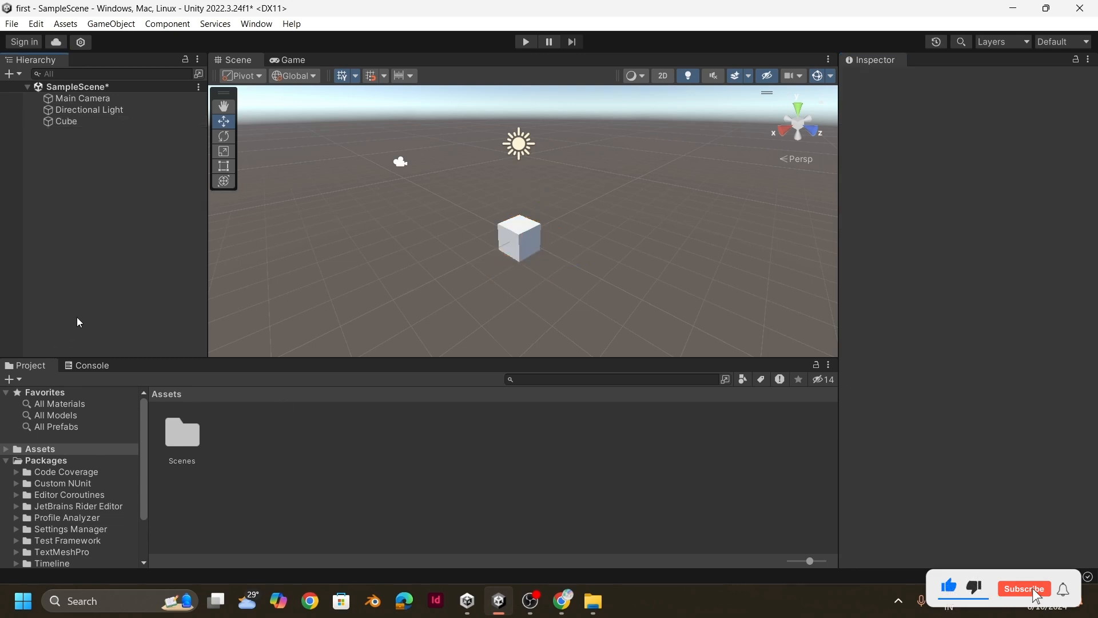
# Add a second 3D Cube to SampleScene and delete the original Cube.
pyautogui.click(78, 123)
pyautogui.click(87, 138)
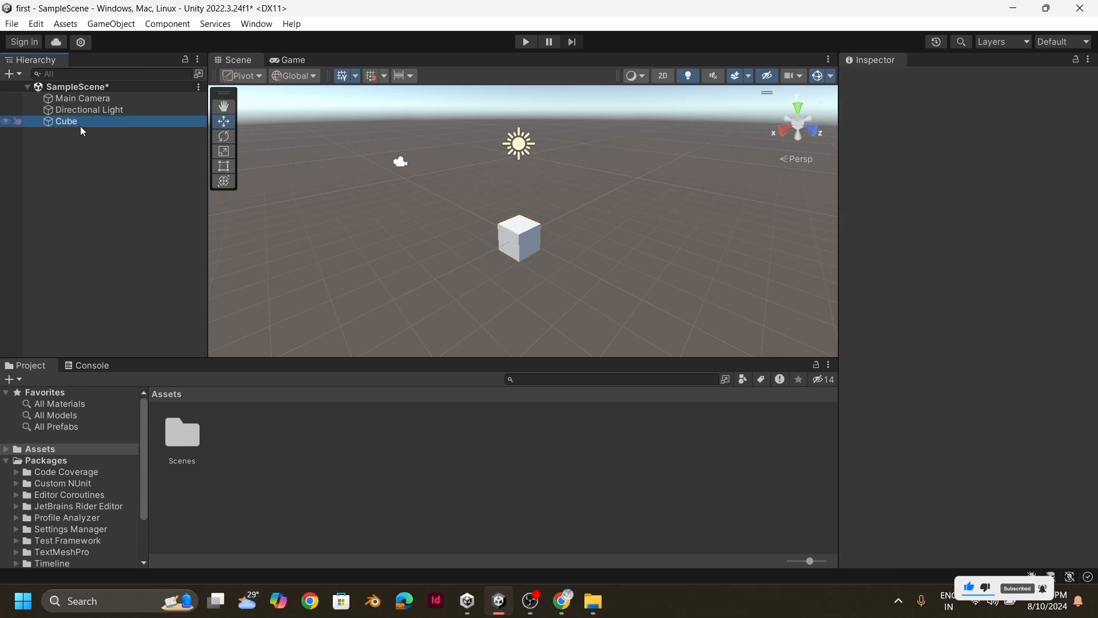
pyautogui.click(113, 24)
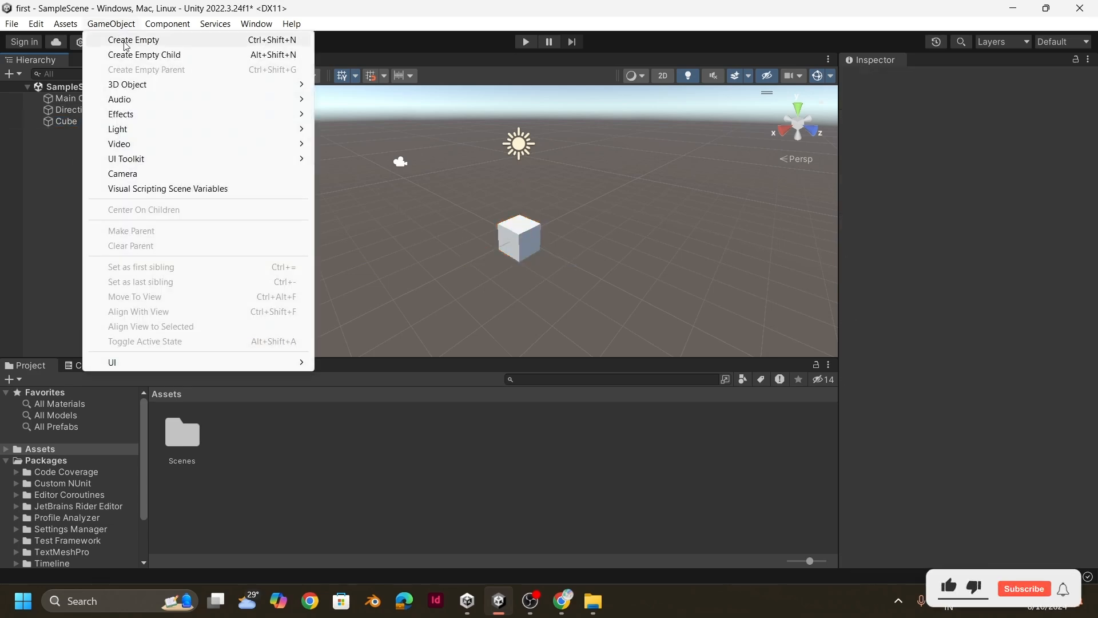
pyautogui.moveTo(181, 87)
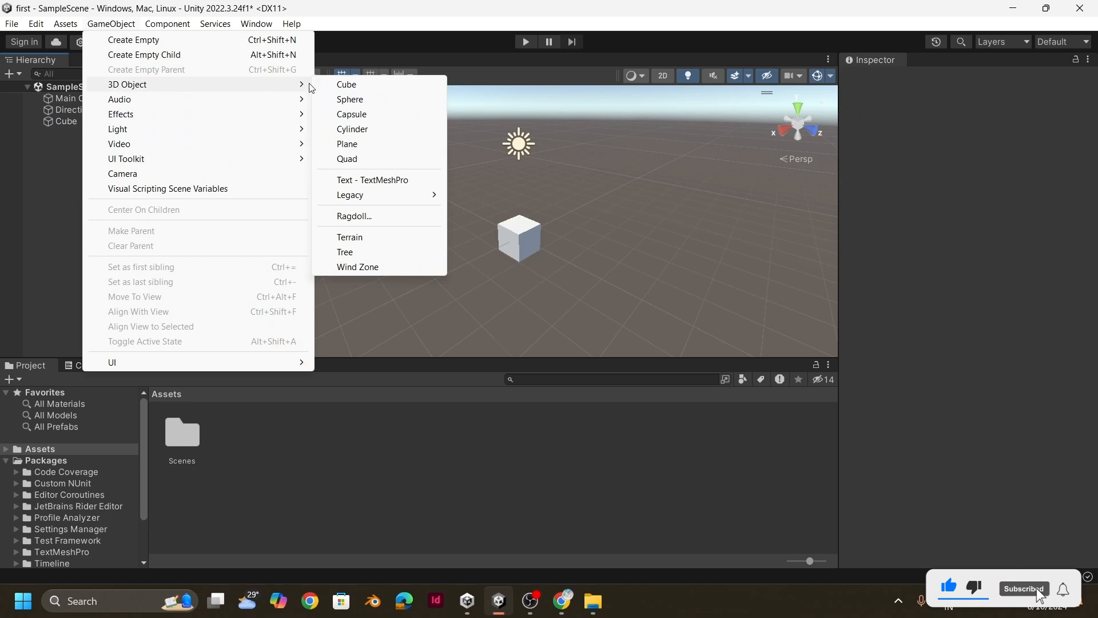
pyautogui.click(345, 84)
pyautogui.click(82, 181)
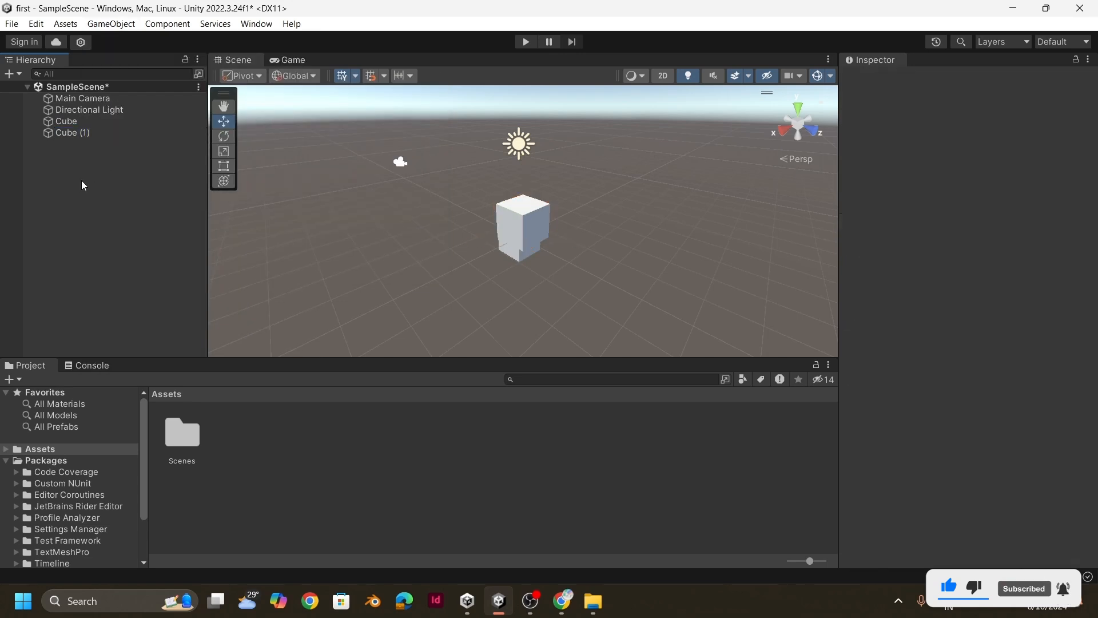
pyautogui.click(88, 122)
pyautogui.press('Delete')
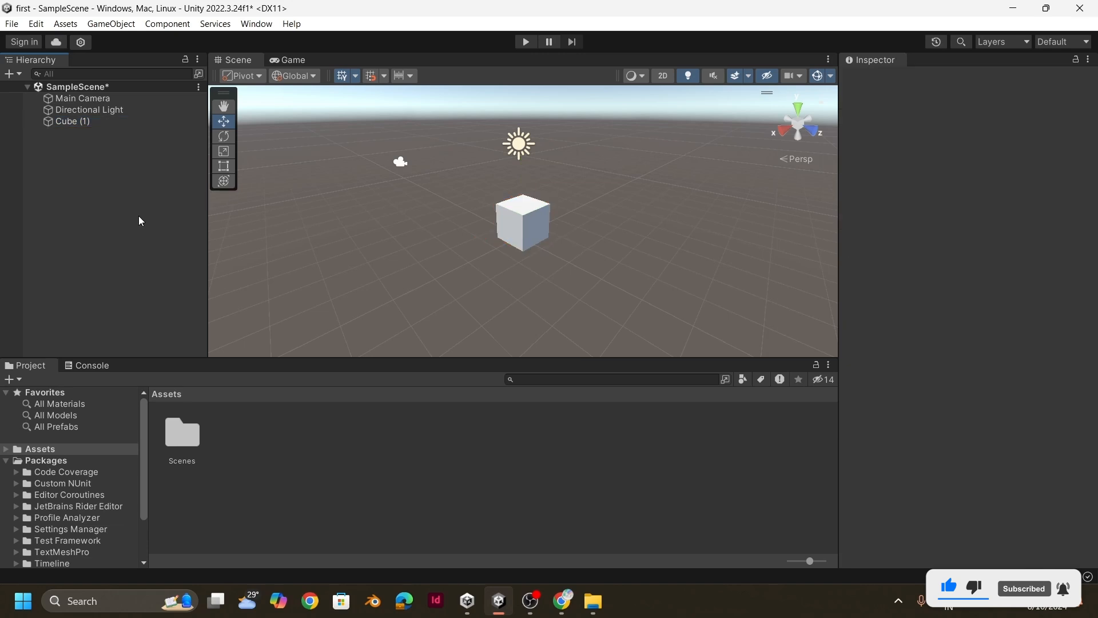
# Frame the remaining cube in the Scene view and inspect it at closer and farther zoom levels.
pyautogui.click(83, 122)
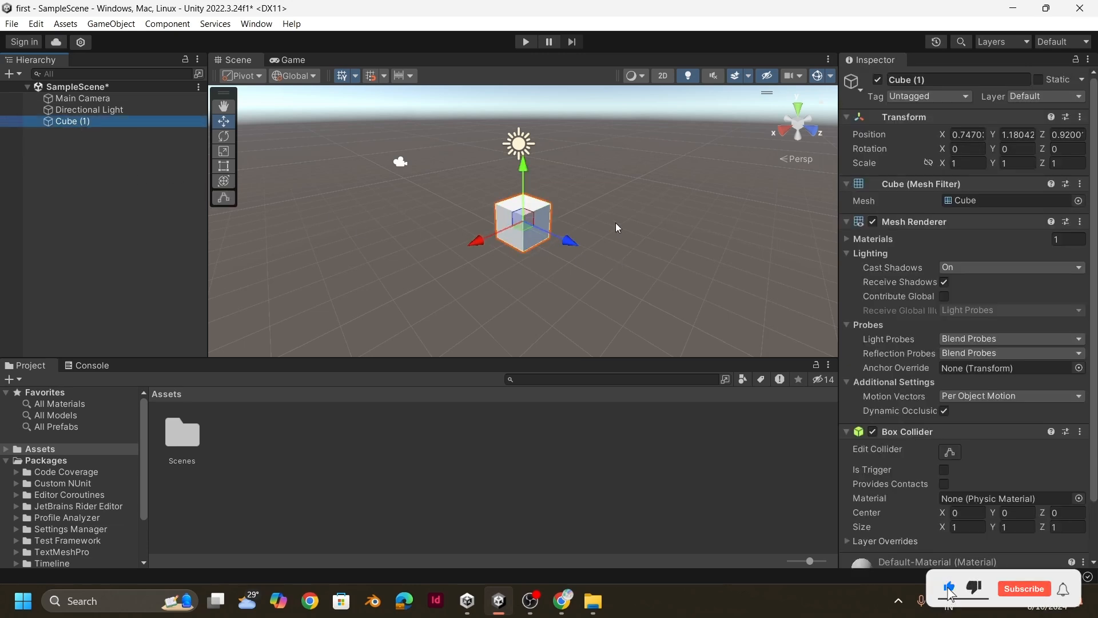
pyautogui.press('f')
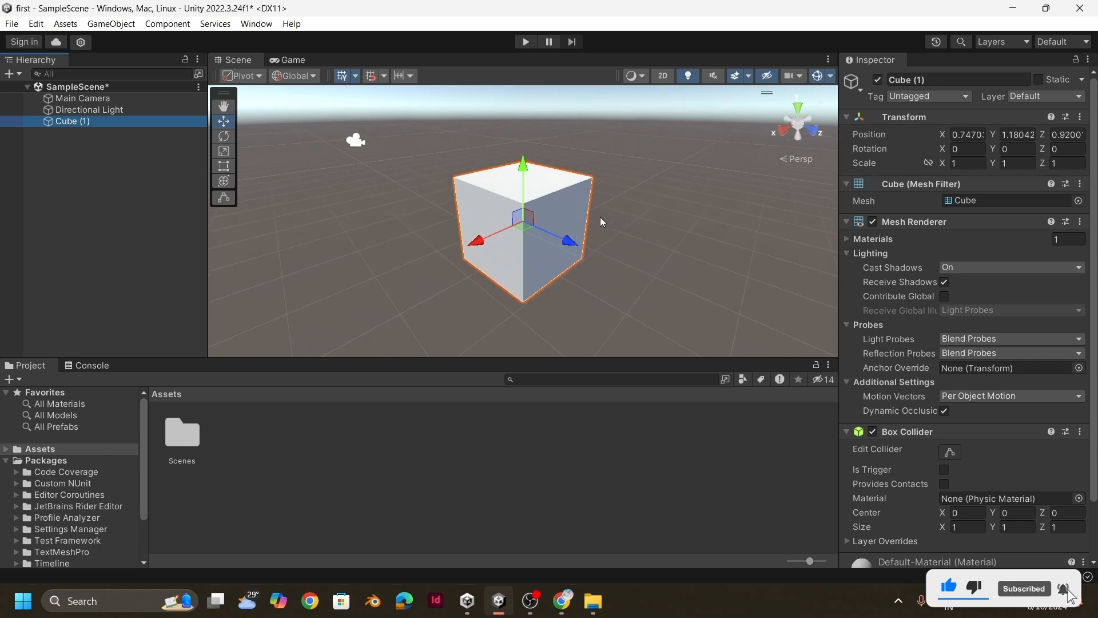
pyautogui.scroll(2, 601, 218)
pyautogui.scroll(-3, 601, 218)
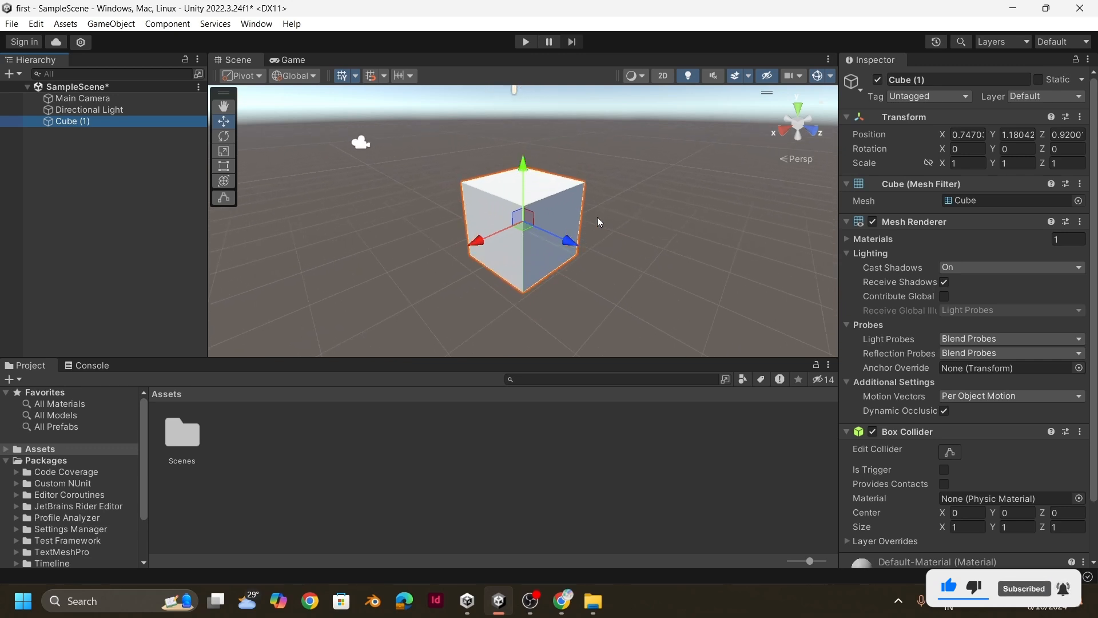
pyautogui.scroll(1, 598, 217)
pyautogui.scroll(-2, 597, 212)
pyautogui.scroll(2, 601, 200)
pyautogui.scroll(-3, 605, 218)
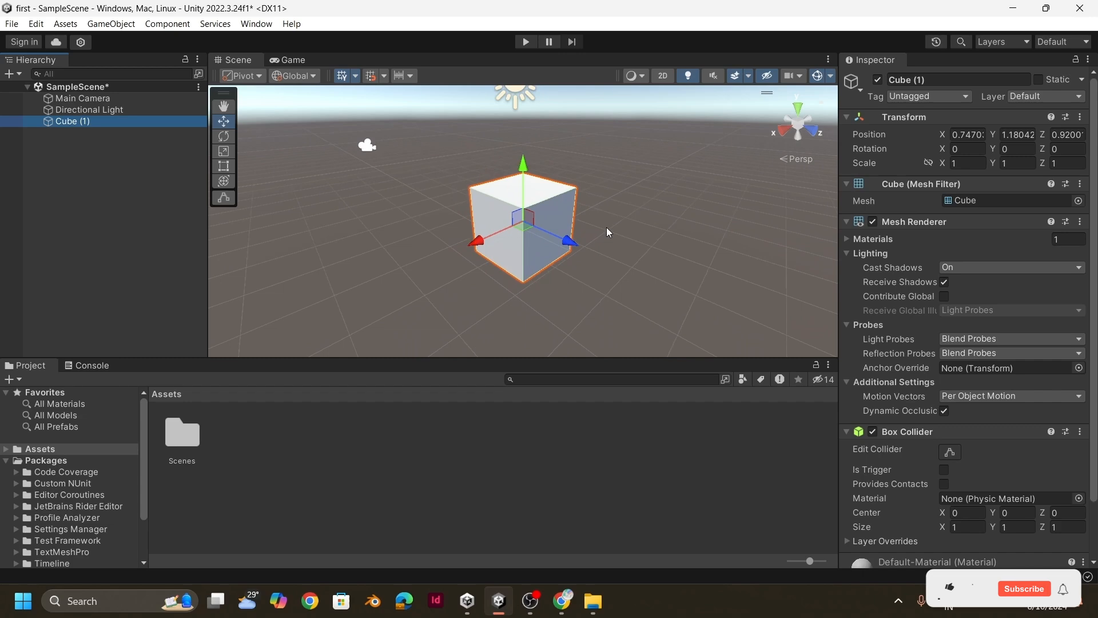
pyautogui.scroll(1, 606, 234)
pyautogui.scroll(-2, 605, 245)
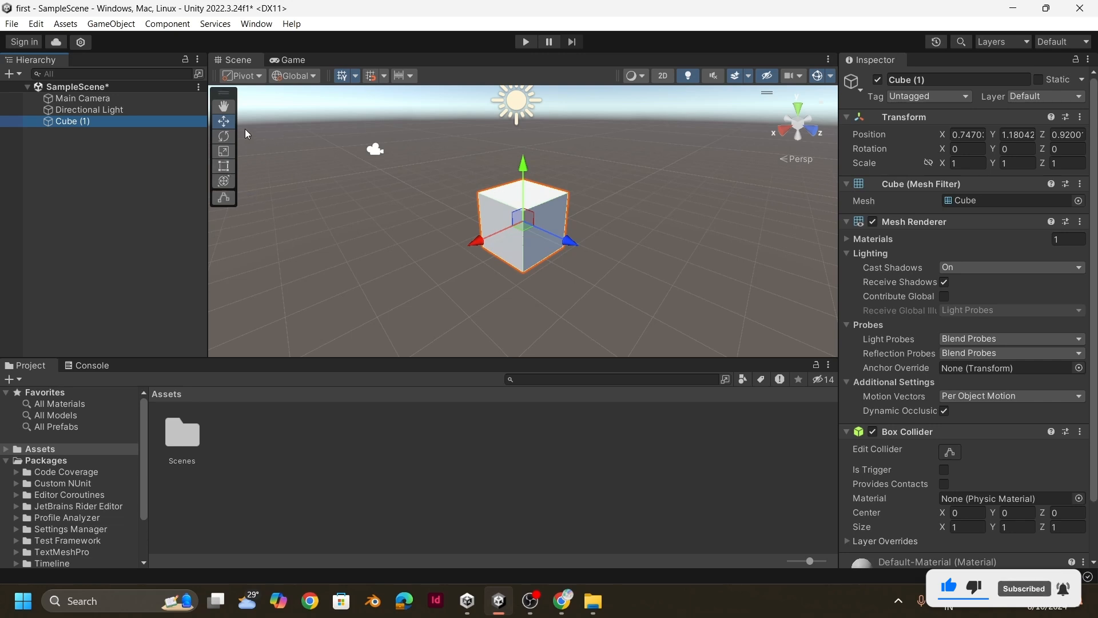
# Pan the Scene view around the cube with the Hand tool.
pyautogui.click(224, 111)
pyautogui.moveTo(516, 220); pyautogui.dragTo(393, 223)
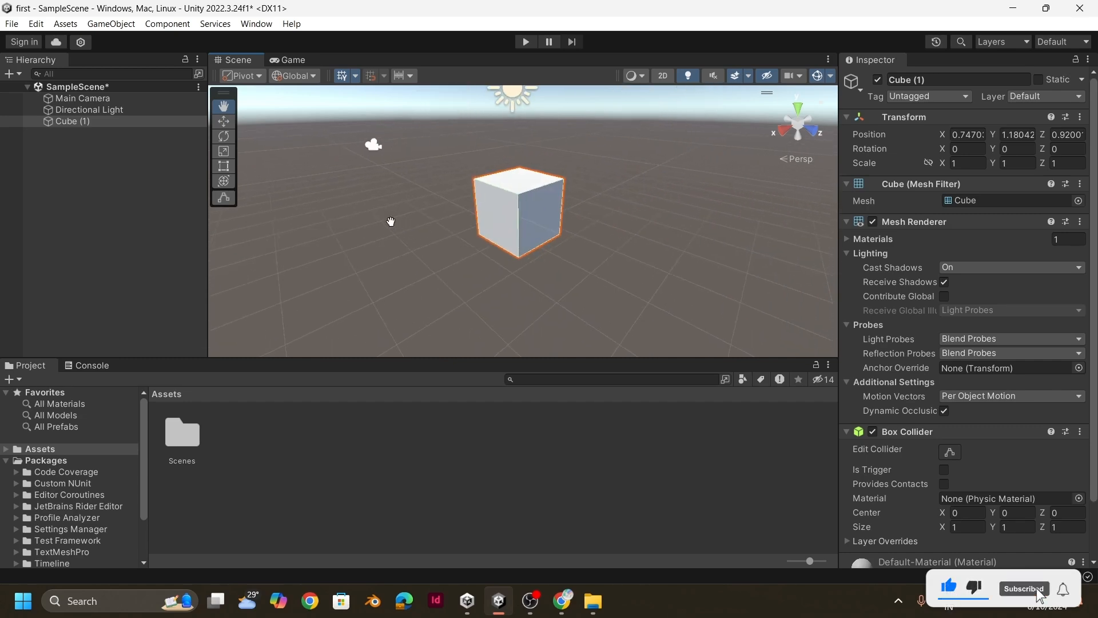
pyautogui.moveTo(351, 155); pyautogui.dragTo(560, 150)
pyautogui.moveTo(708, 171); pyautogui.dragTo(476, 177)
# Move the cube along its three axes with the Move tool to about X -0.42, Y 0.47, Z 1.55.
pyautogui.click(228, 136)
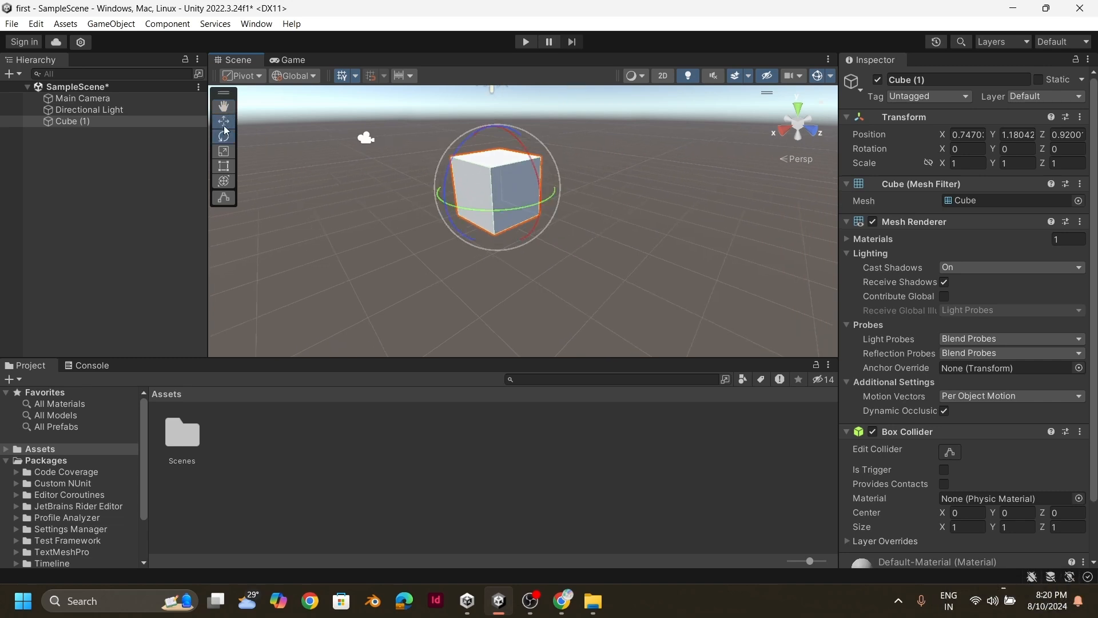
pyautogui.click(227, 125)
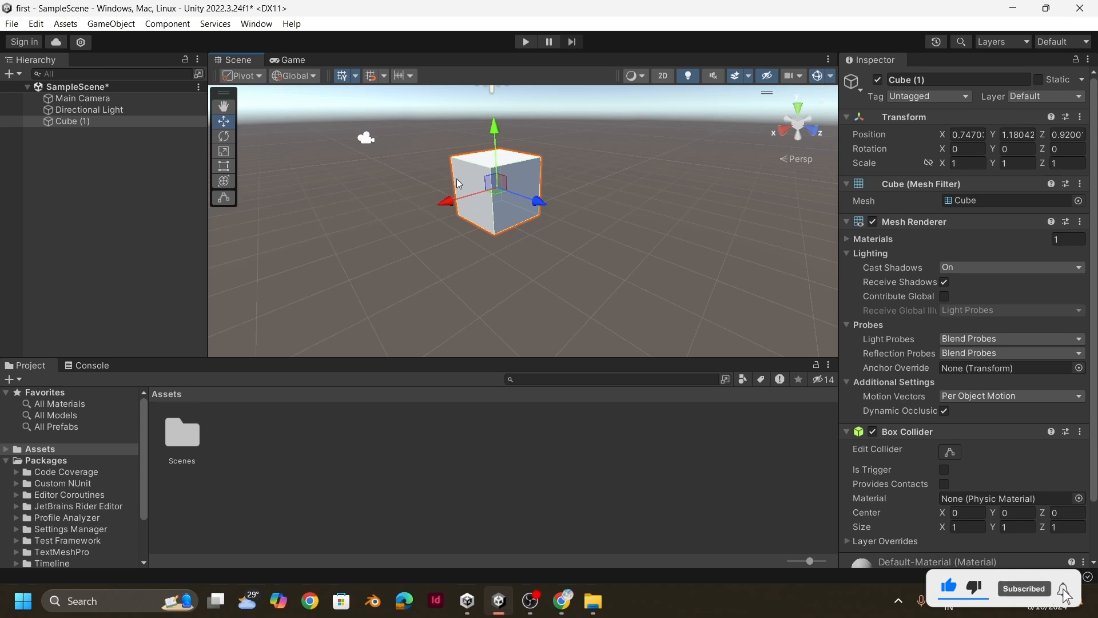
pyautogui.moveTo(552, 206); pyautogui.dragTo(555, 248)
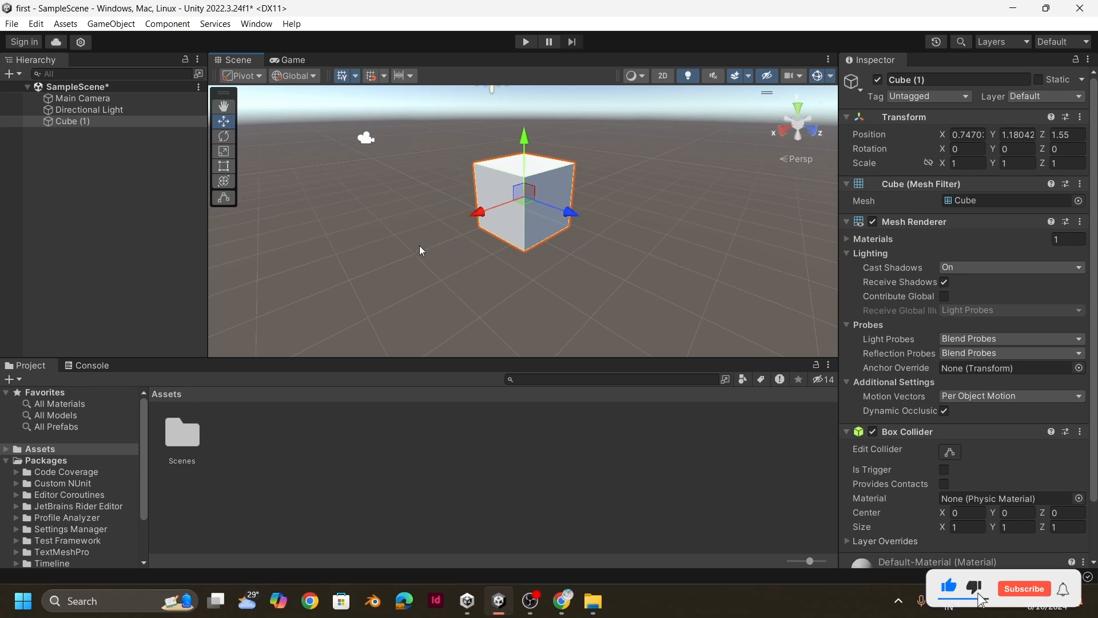
pyautogui.moveTo(481, 214); pyautogui.dragTo(548, 155)
pyautogui.moveTo(583, 121); pyautogui.dragTo(580, 160)
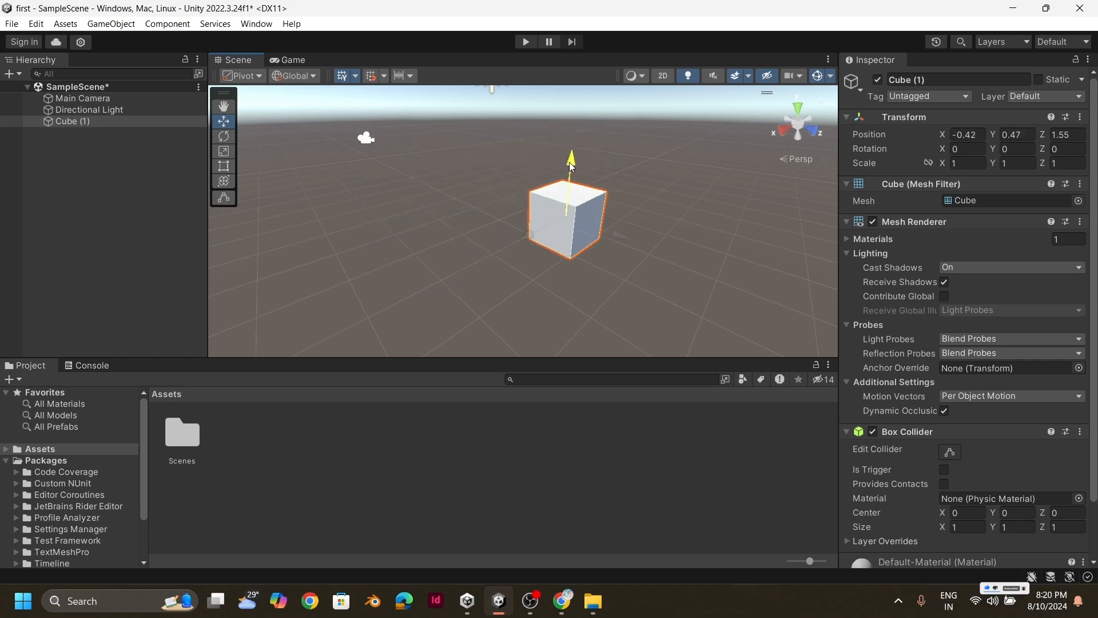
# Set the cube's X position to 1 in its Transform component.
pyautogui.click(955, 135)
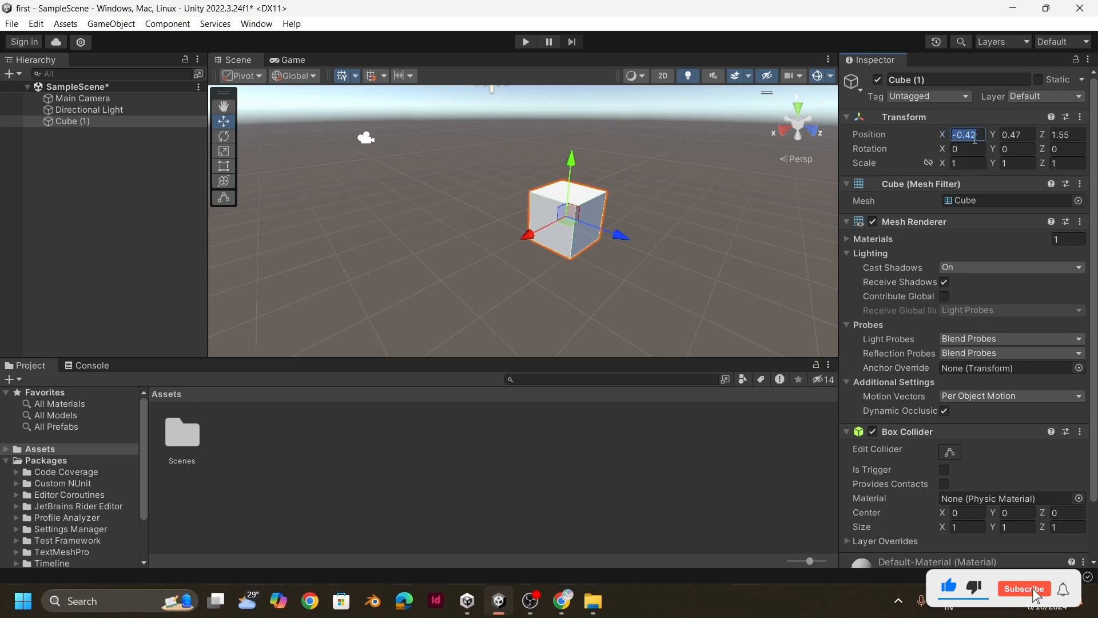
pyautogui.write('19')
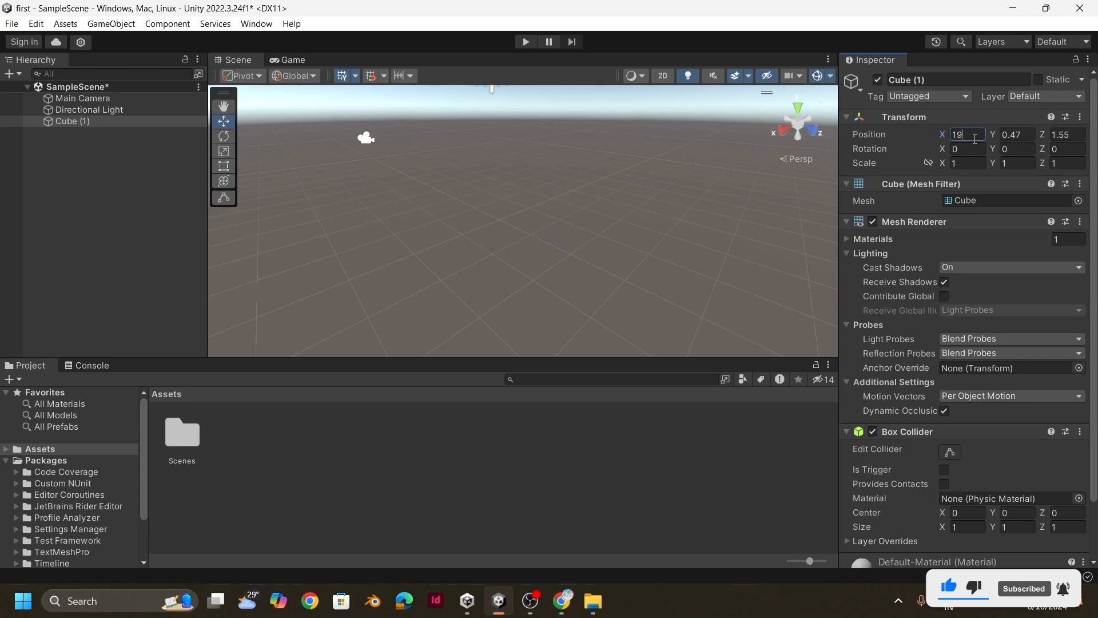
pyautogui.press('BackSpace')
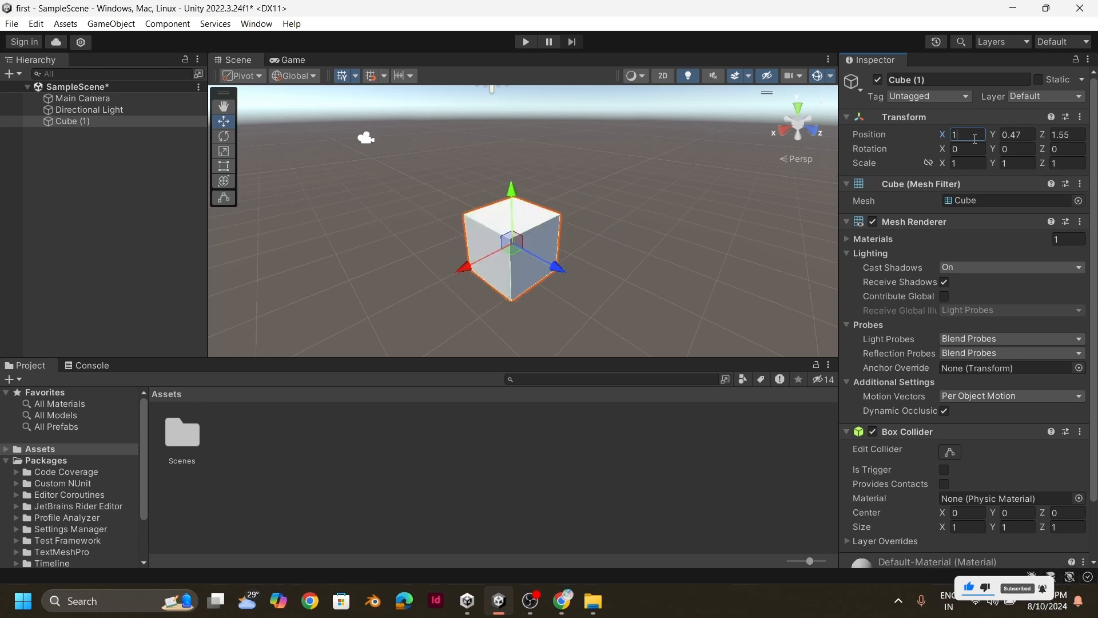
# Rotate the cube freehand with the Rotate tool to about X 5.3, Y -26.1, Z -77.0.
pyautogui.click(227, 143)
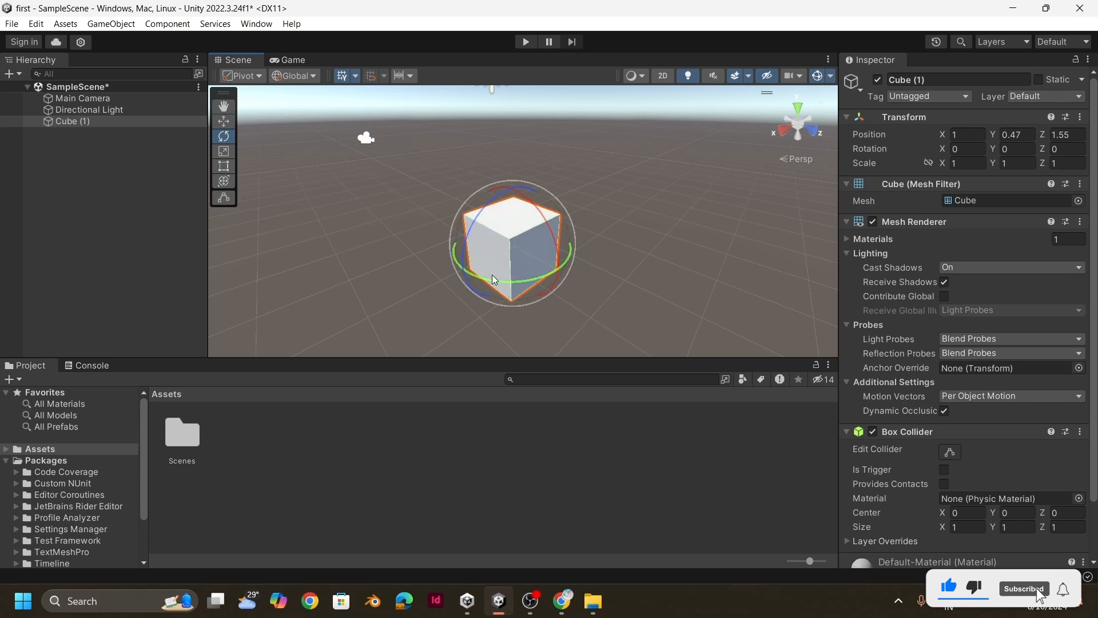
pyautogui.moveTo(492, 279); pyautogui.dragTo(446, 289)
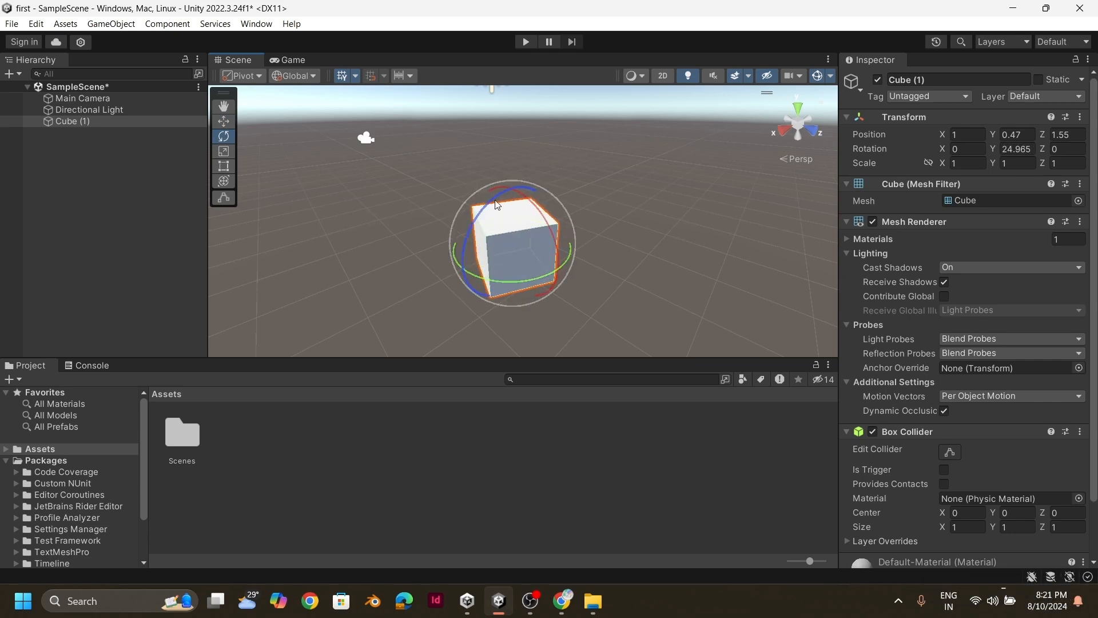
pyautogui.moveTo(496, 201); pyautogui.dragTo(426, 342)
# Stretch the cube unevenly with the Scale tool to a scale of about X 1.13, Y -0.82, Z 1.74.
pyautogui.click(223, 151)
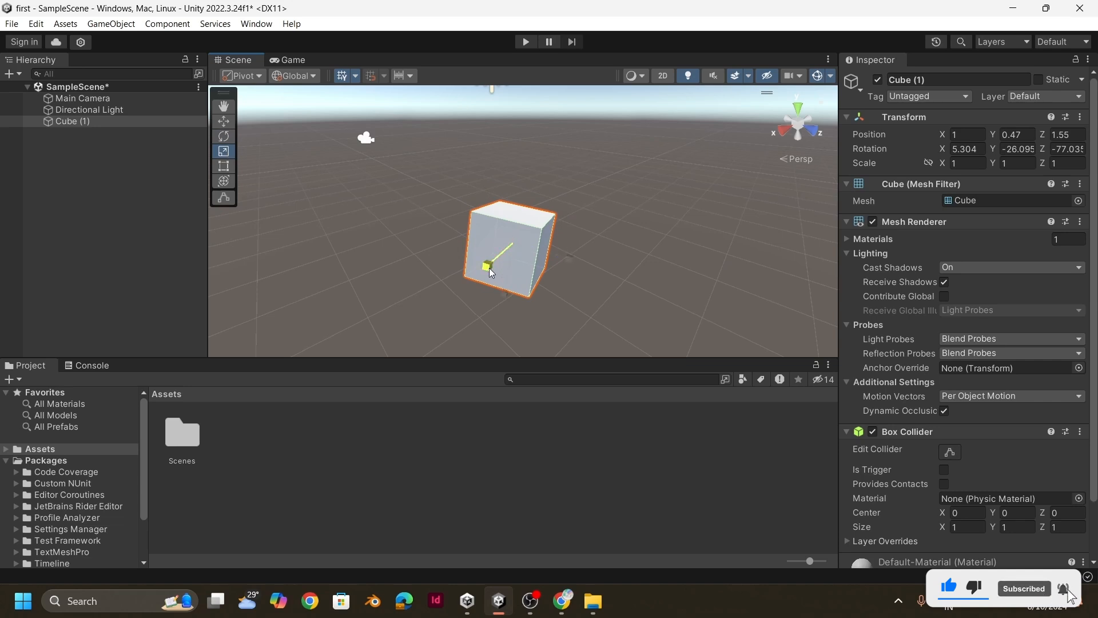
pyautogui.moveTo(489, 268); pyautogui.dragTo(493, 246)
pyautogui.moveTo(563, 262)
pyautogui.mouseDown()
pyautogui.moveTo(599, 259)
pyautogui.moveTo(569, 260)
pyautogui.mouseUp()
pyautogui.moveTo(505, 296); pyautogui.dragTo(505, 304)
pyautogui.moveTo(488, 267); pyautogui.dragTo(673, 146)
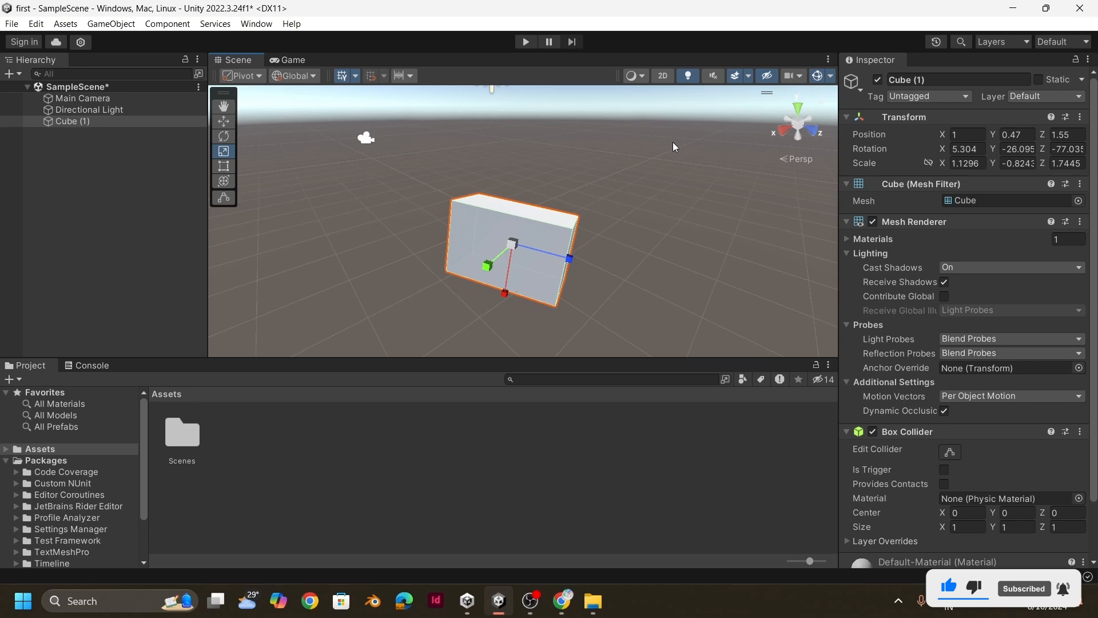
# Enable constrained proportions for the cube's scale and enter 1 for Scale X and Scale Y.
pyautogui.click(929, 164)
pyautogui.click(961, 164)
pyautogui.write('1')
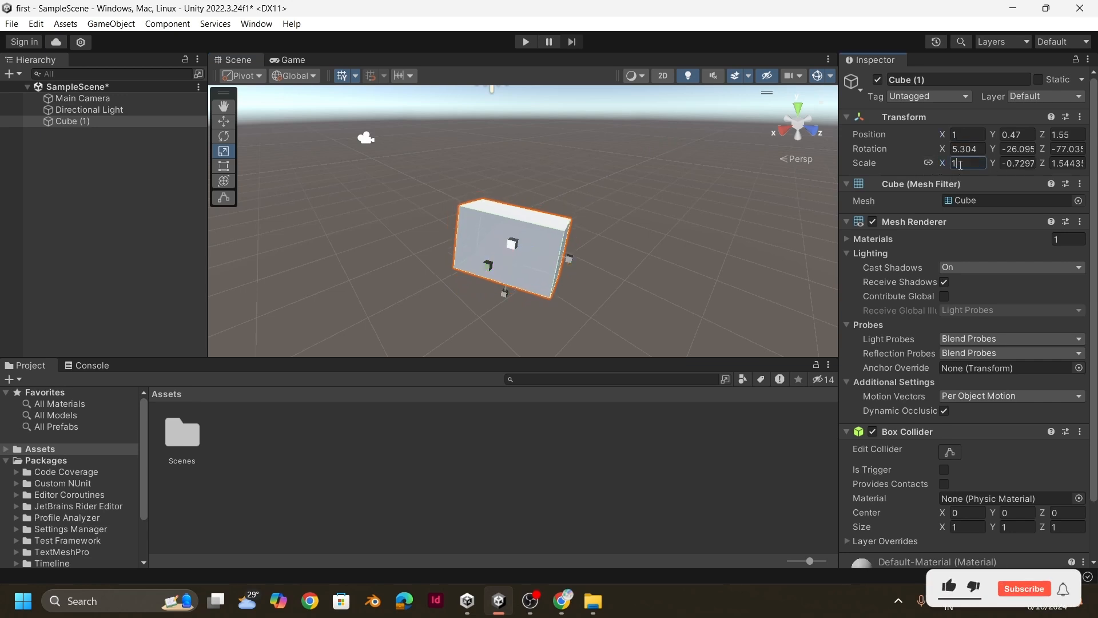
pyautogui.click(1021, 163)
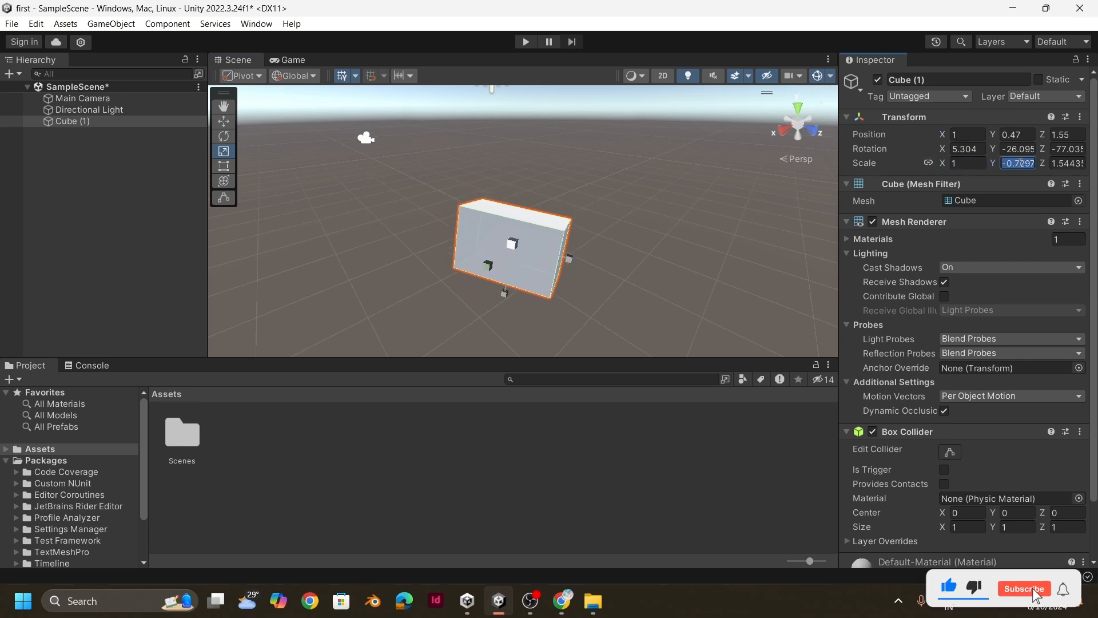
pyautogui.write('1')
pyautogui.press('Tab')
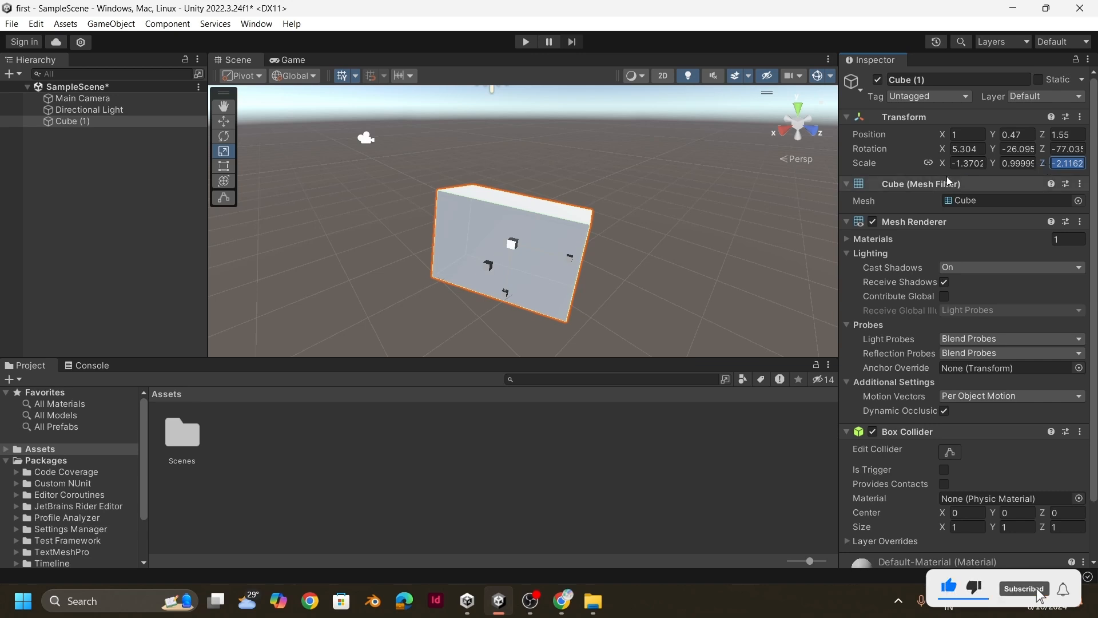
# With constrained proportions turned off, set the cube's scale to X 1, Y 1, Z 1.
pyautogui.click(955, 165)
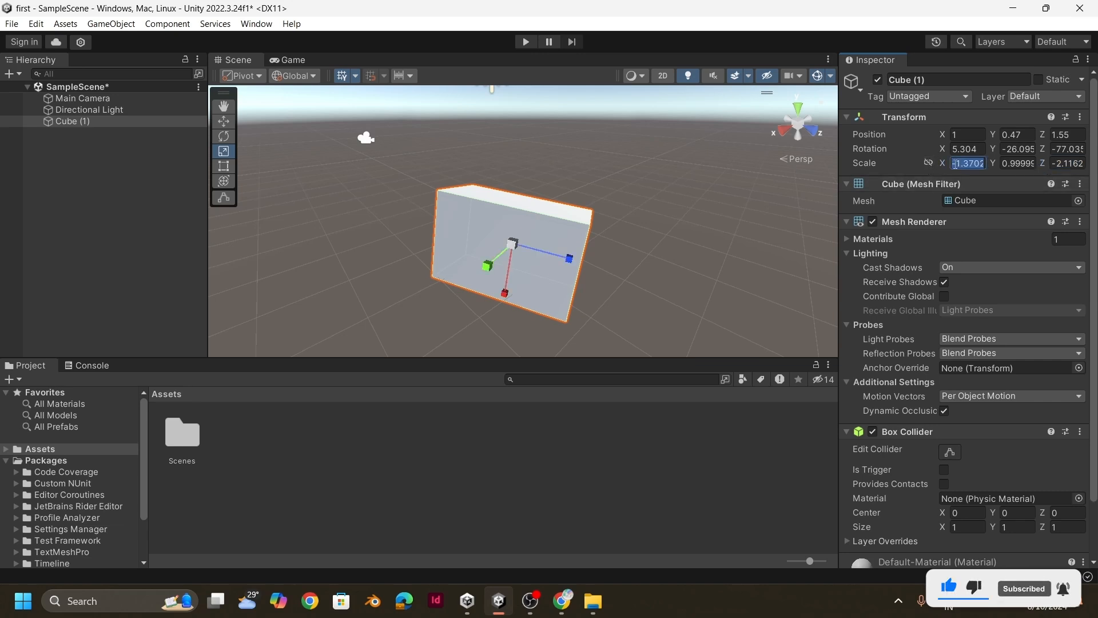
pyautogui.write('1')
pyautogui.click(1000, 165)
pyautogui.write('1')
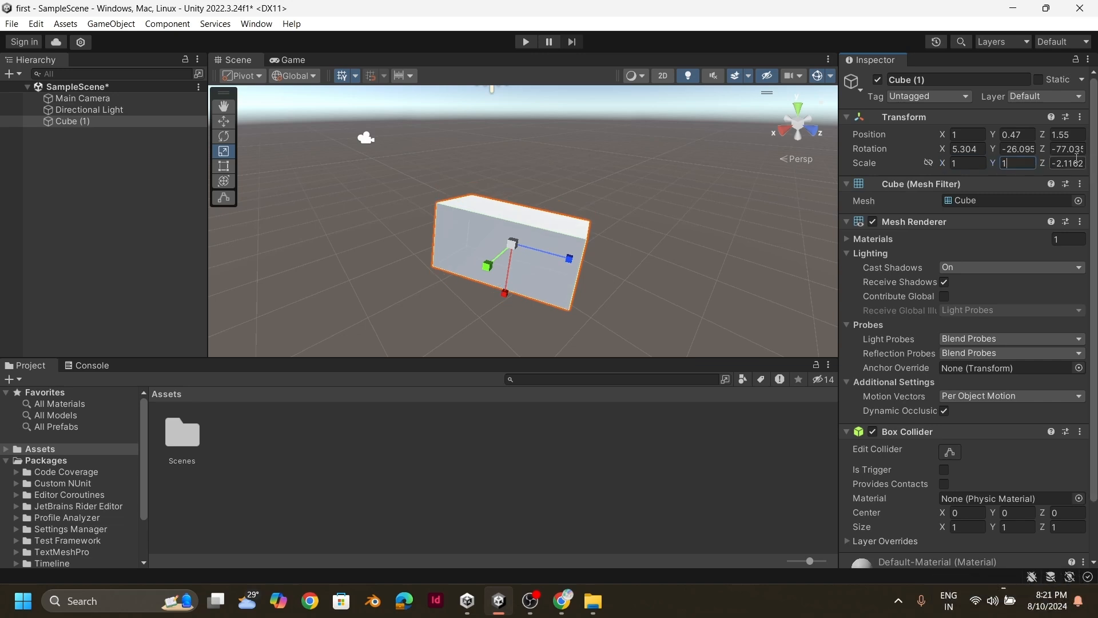
pyautogui.click(1070, 163)
pyautogui.write('1')
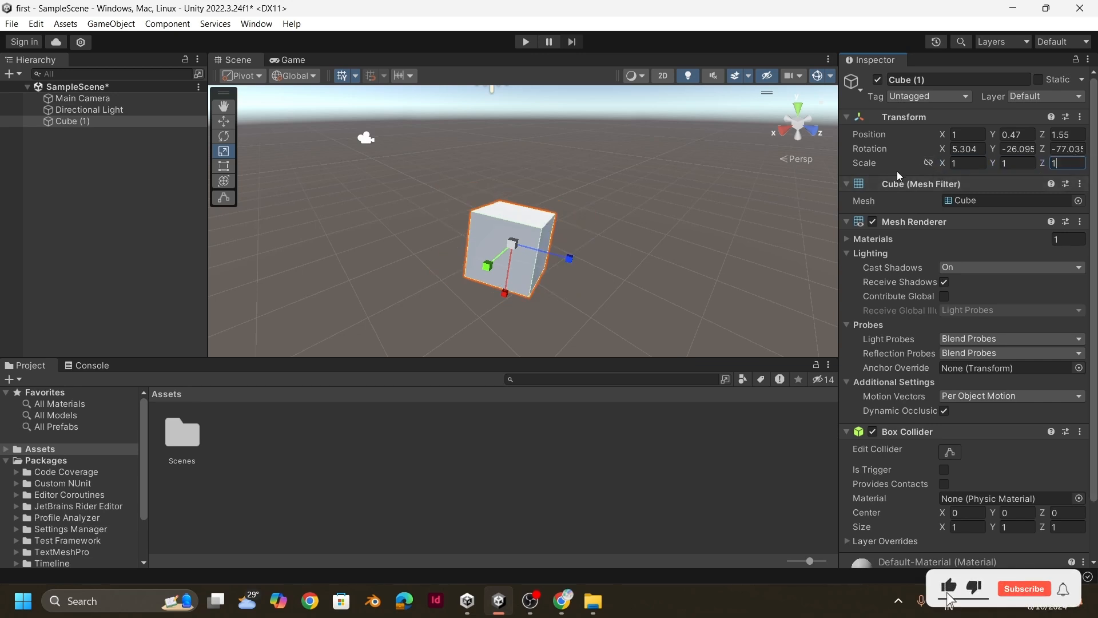
pyautogui.click(899, 203)
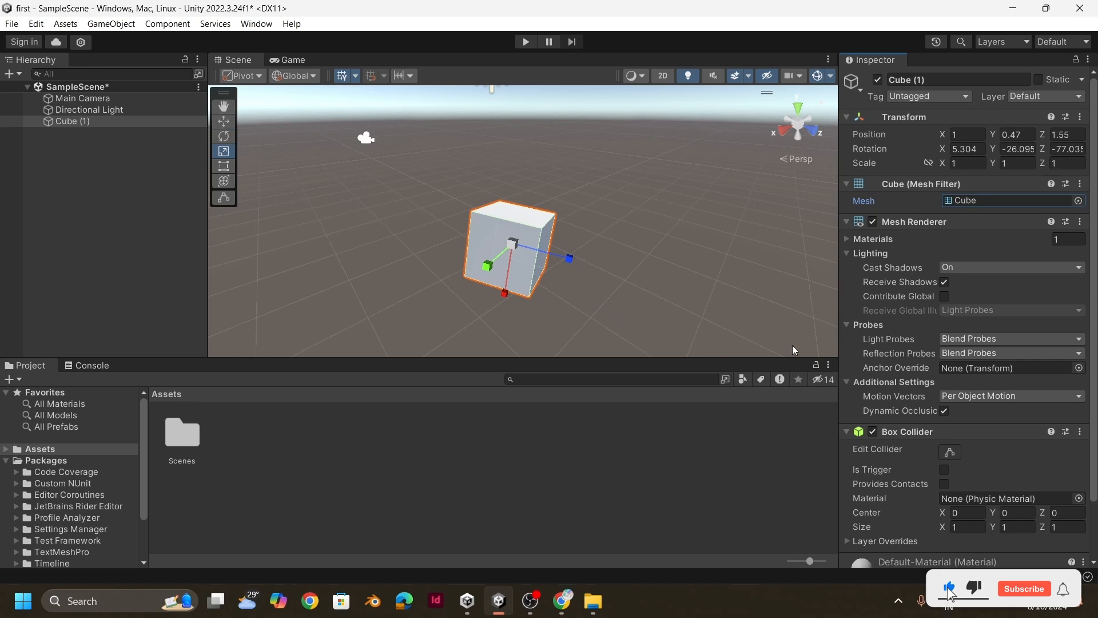
# Deselect the cube and save SampleScene.
pyautogui.scroll(-3, 915, 346)
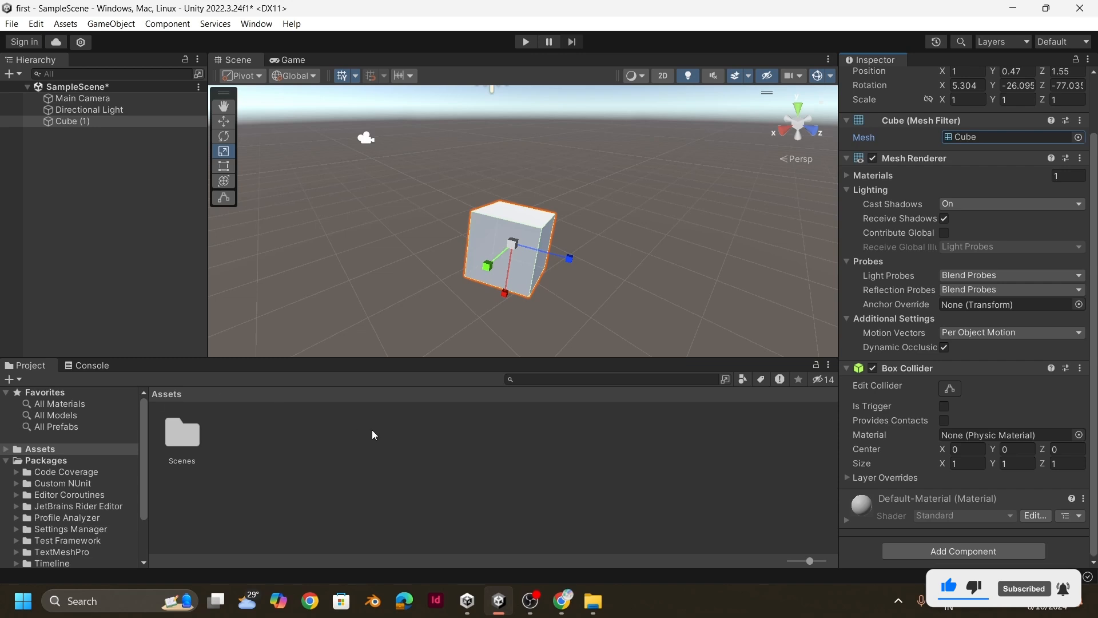
pyautogui.click(270, 439)
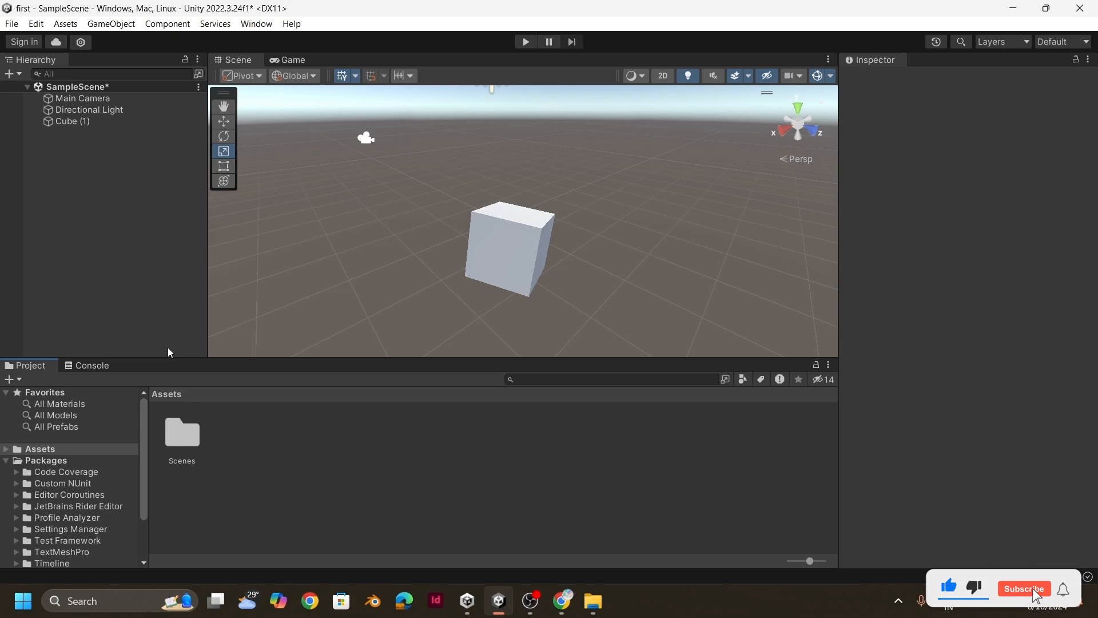
pyautogui.hotkey('ctrl', 's')
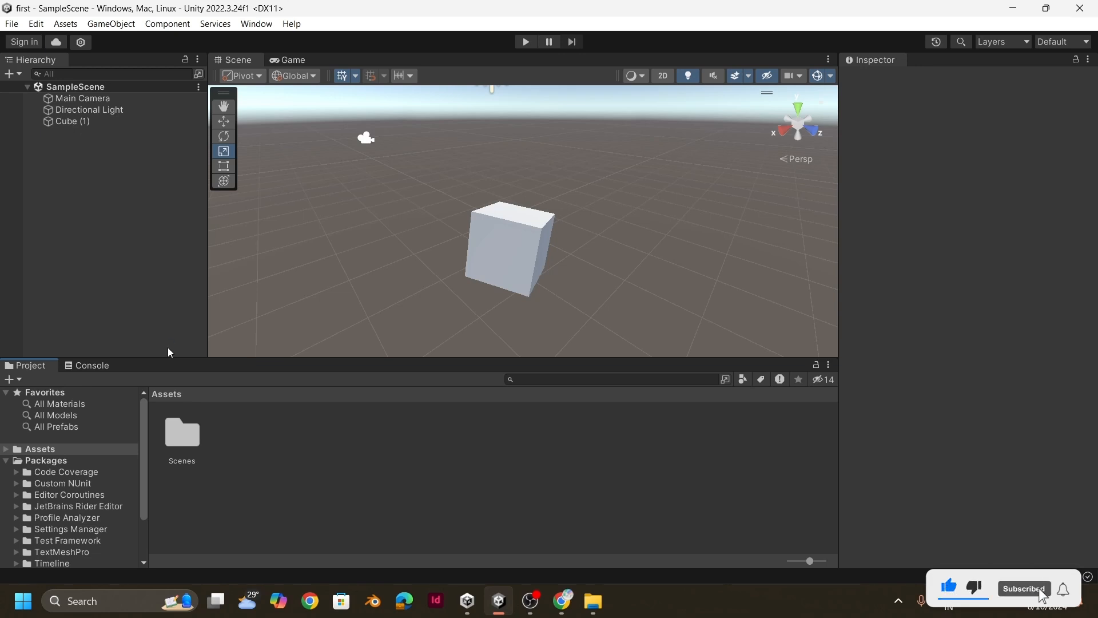
pyautogui.click(11, 23)
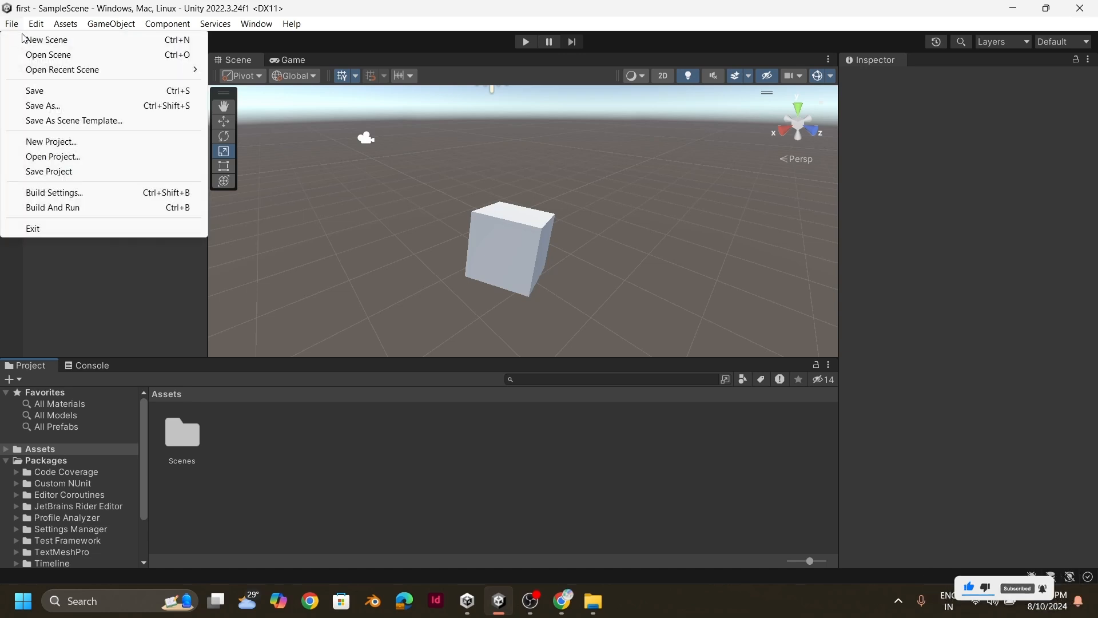
pyautogui.click(85, 97)
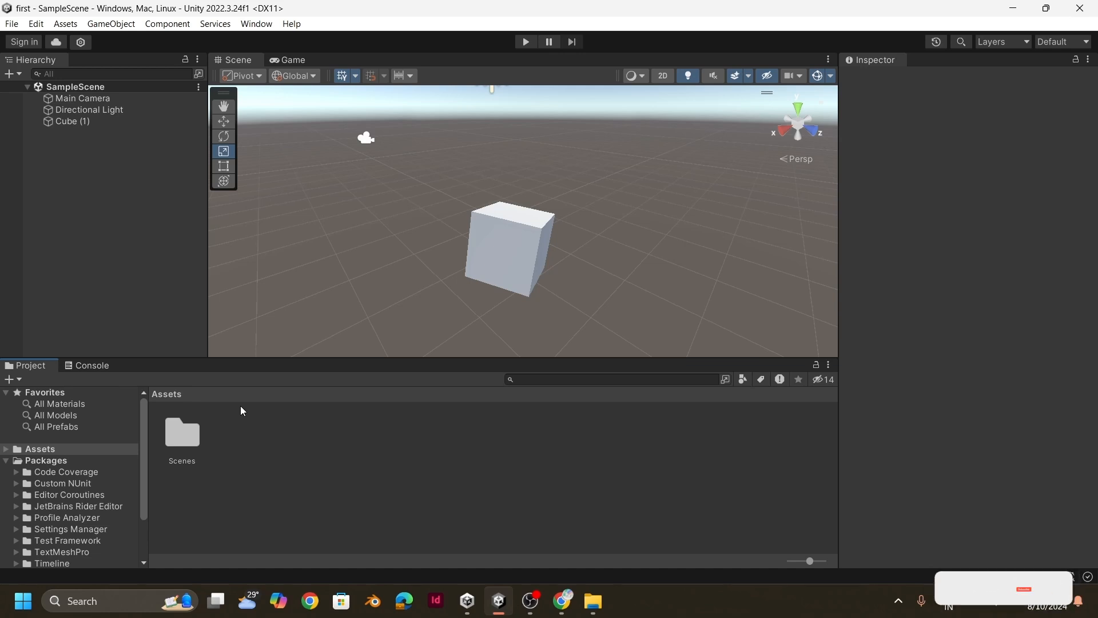
# Add a 3D Sphere object to SampleScene and save the scene.
pyautogui.rightClick(96, 143)
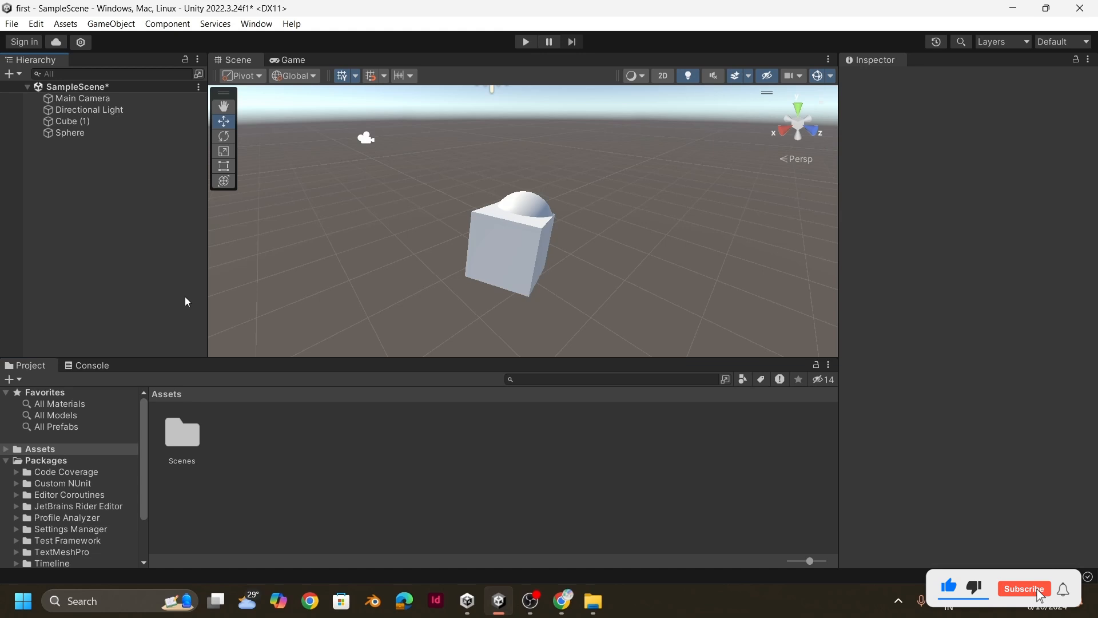
pyautogui.hotkey('ctrl', 's')
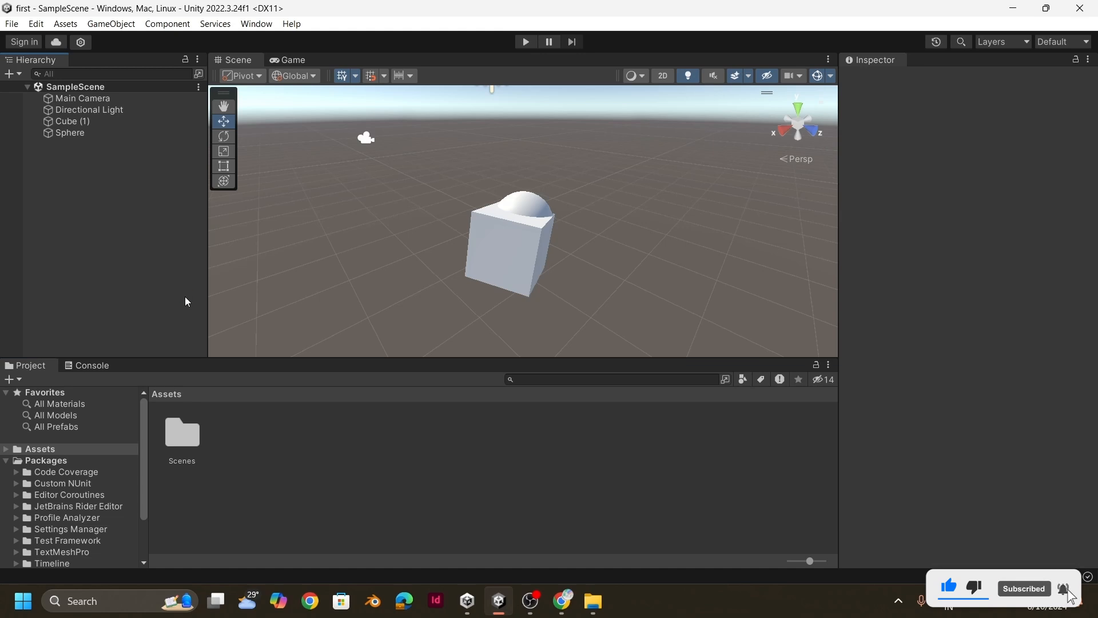